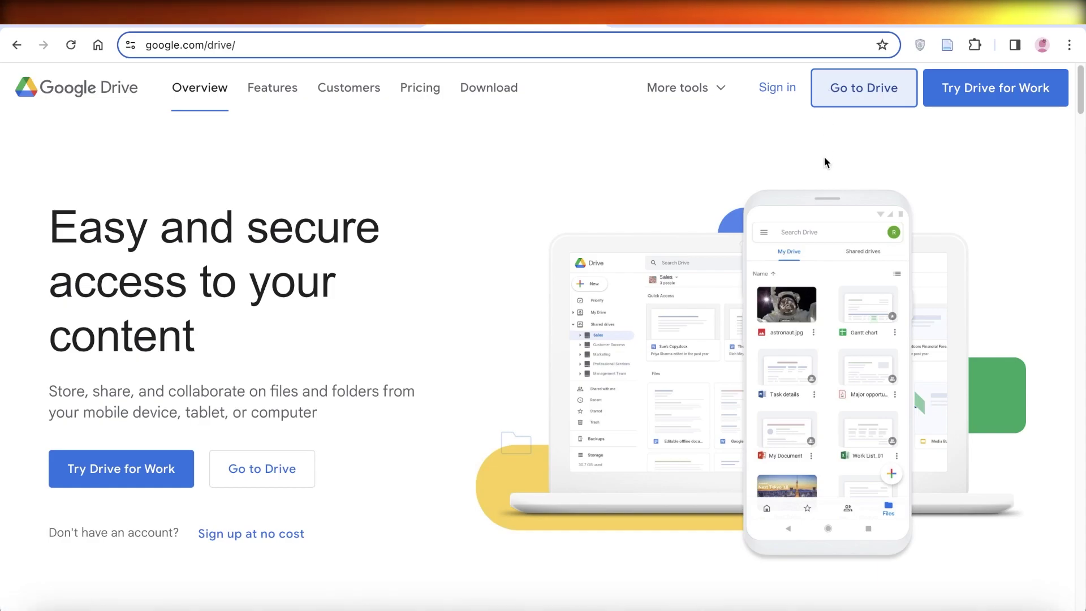
# Scroll the Google Drive landing page down and back up
pyautogui.scroll(-3, 533, 225)
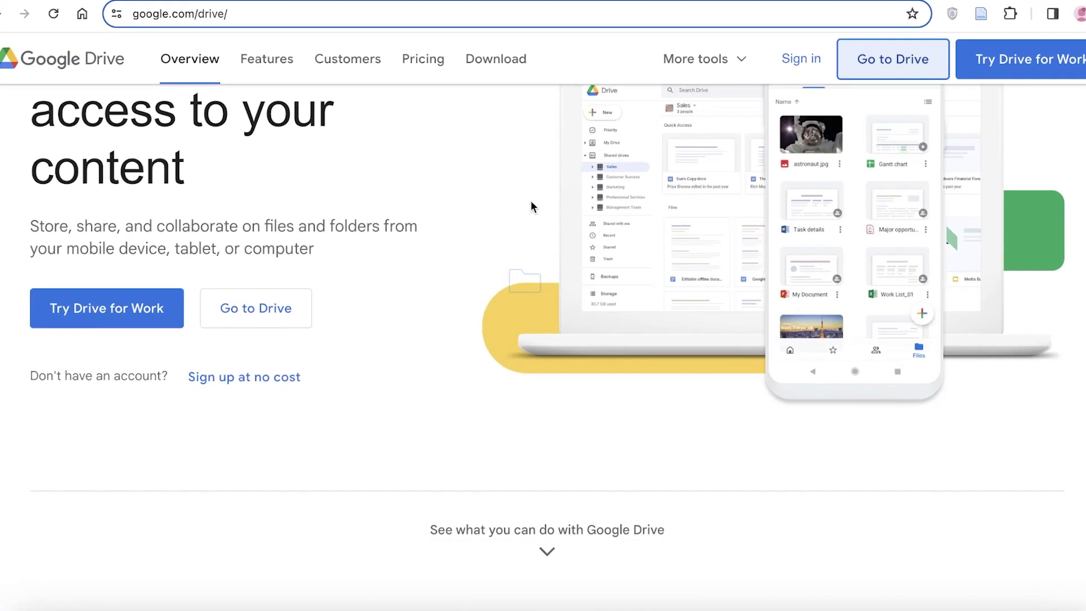
pyautogui.scroll(3, 531, 201)
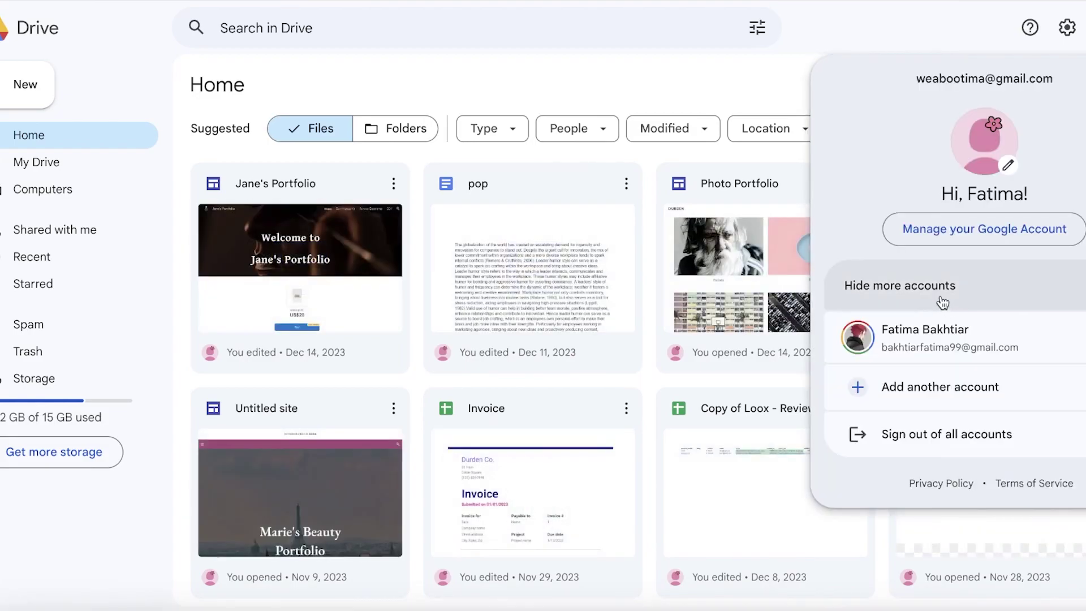
# Switch to the second signed-in account and view its Computers section
pyautogui.click(927, 334)
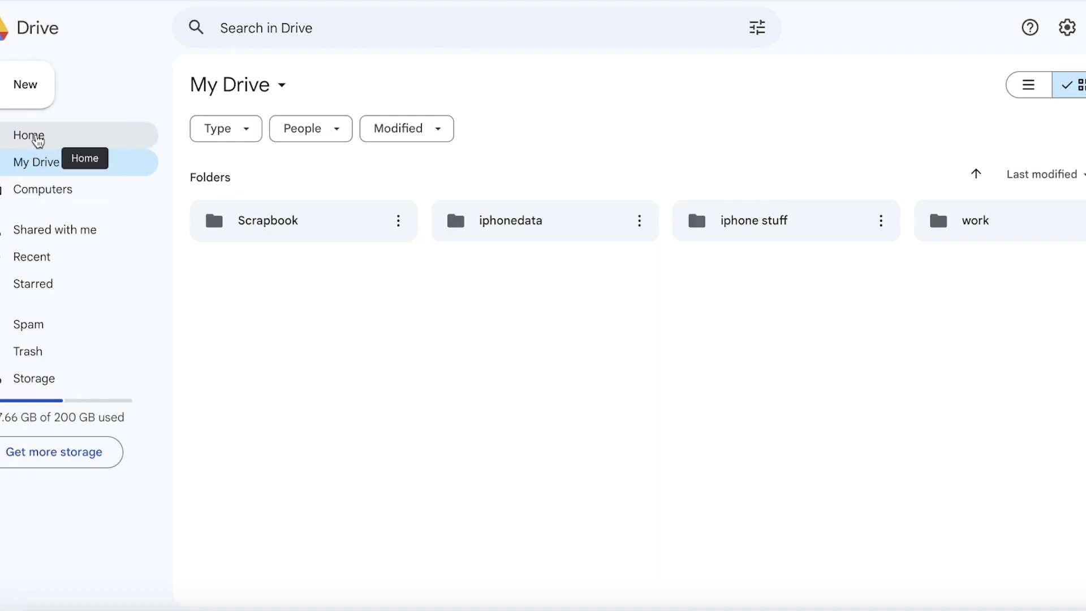
pyautogui.click(19, 195)
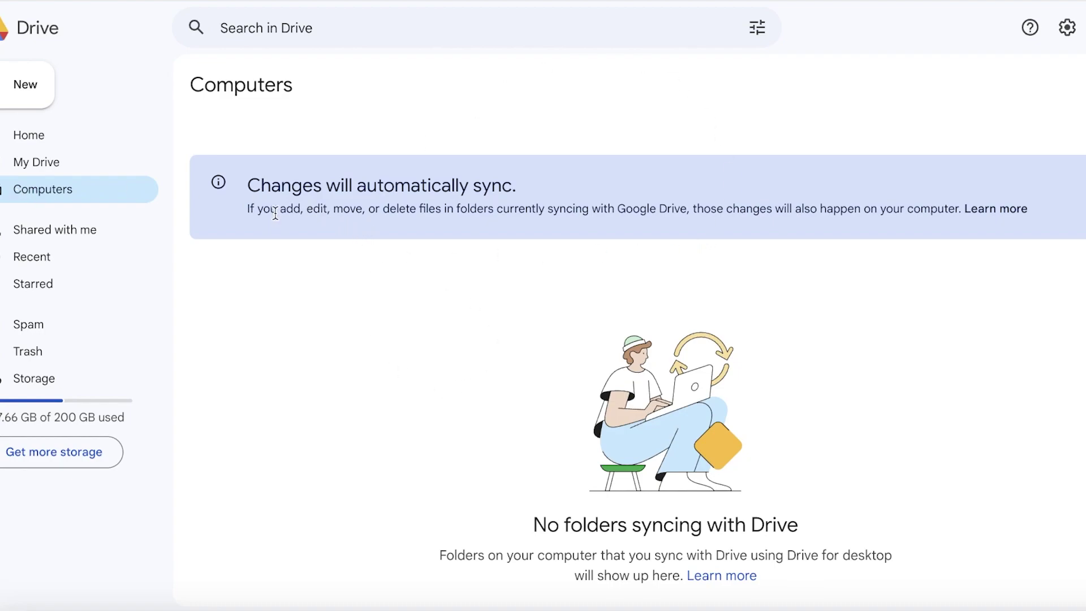
pyautogui.moveTo(275, 213); pyautogui.dragTo(462, 233)
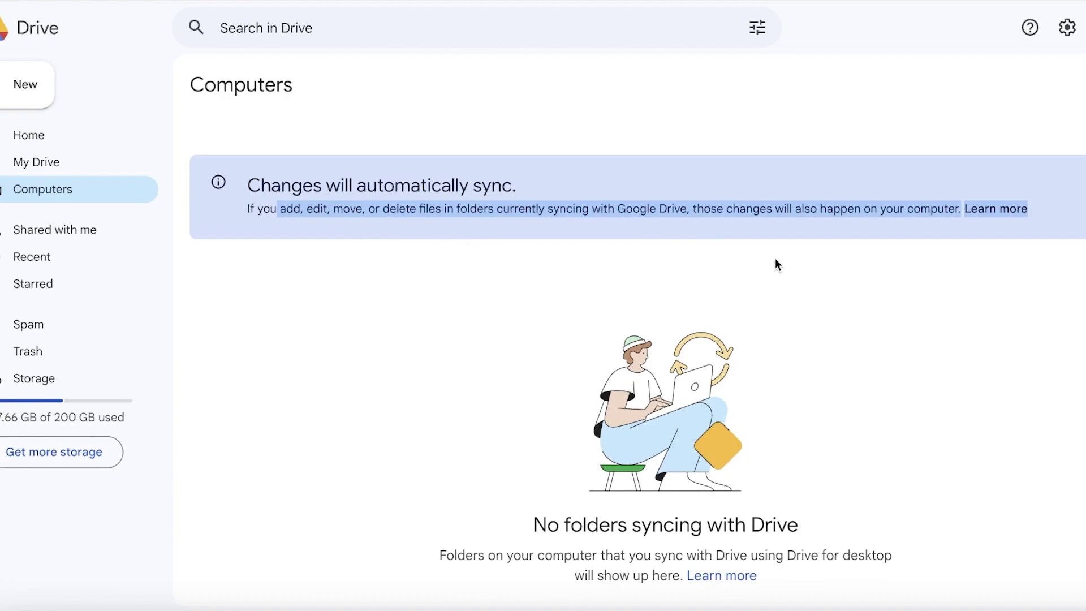
pyautogui.click(860, 223)
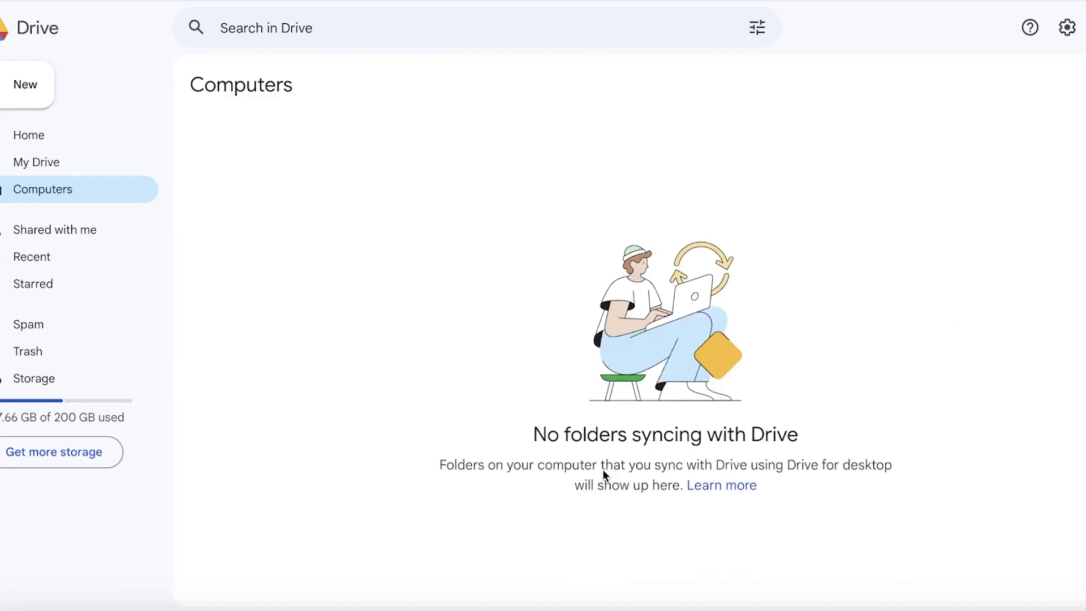
# Visit Shared with me, Computers, Spam and Starred, ending back on My Drive
pyautogui.click(29, 229)
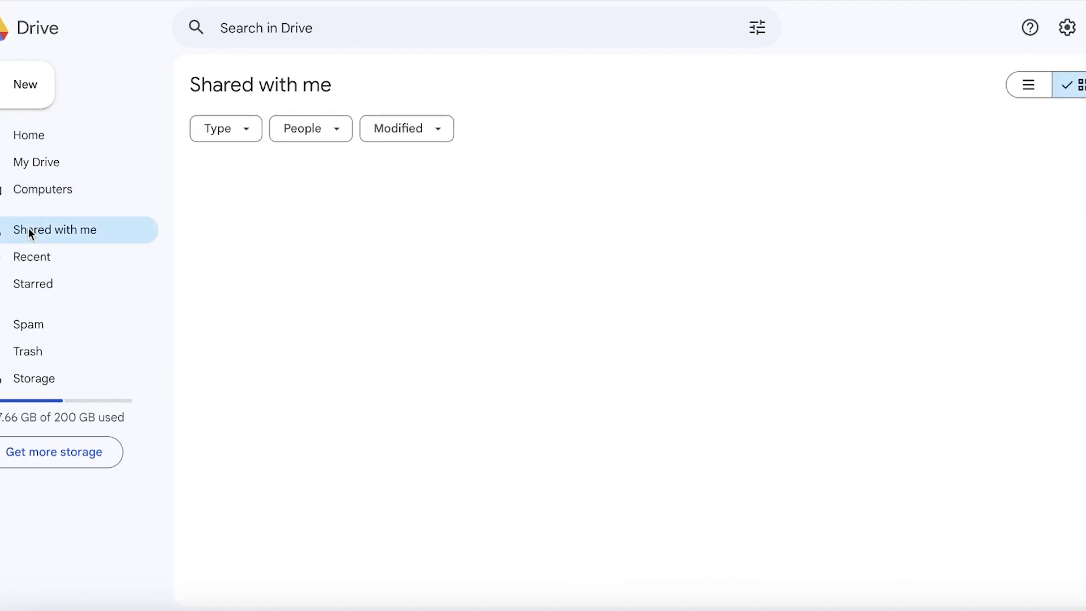
pyautogui.click(37, 189)
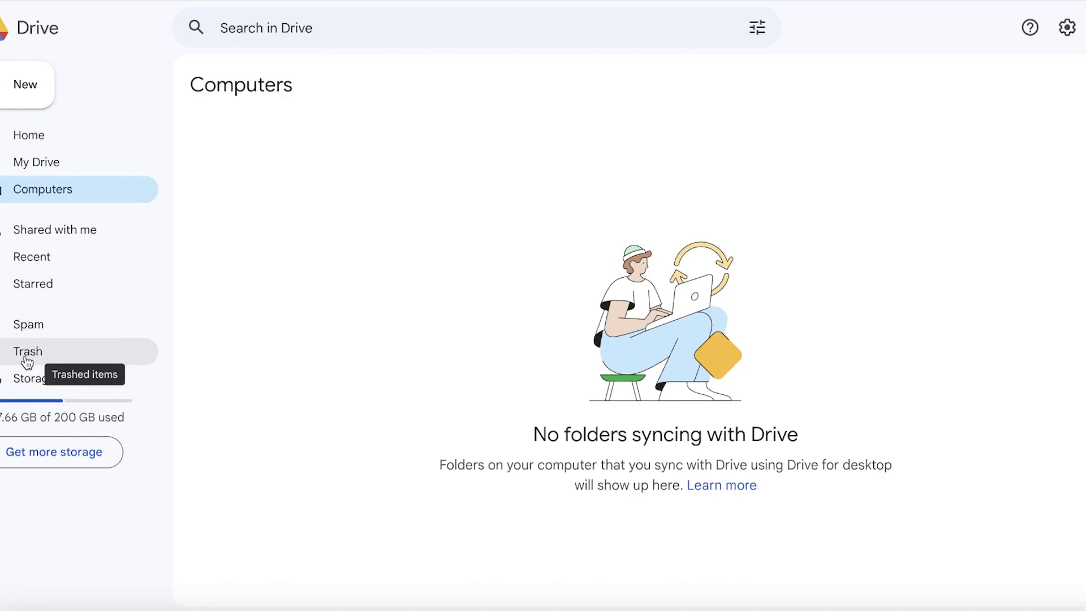
pyautogui.click(27, 322)
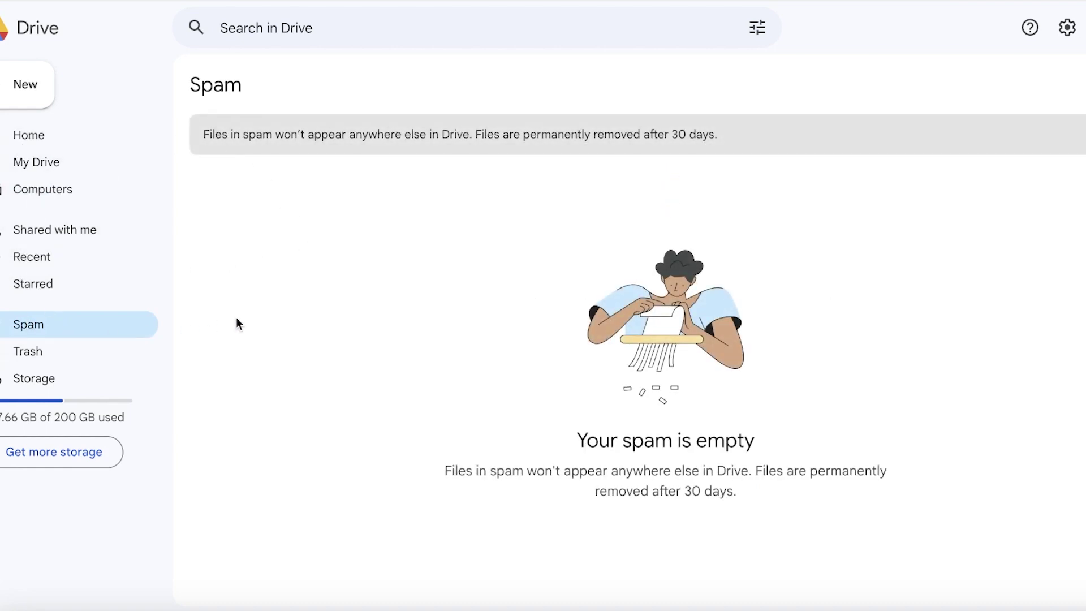
pyautogui.click(43, 296)
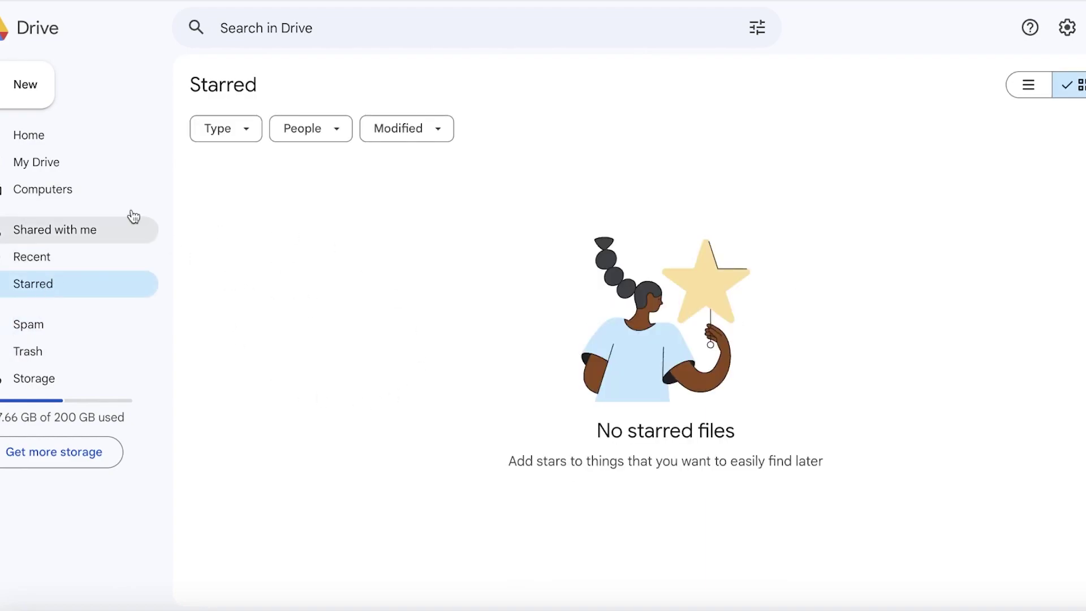
pyautogui.click(77, 169)
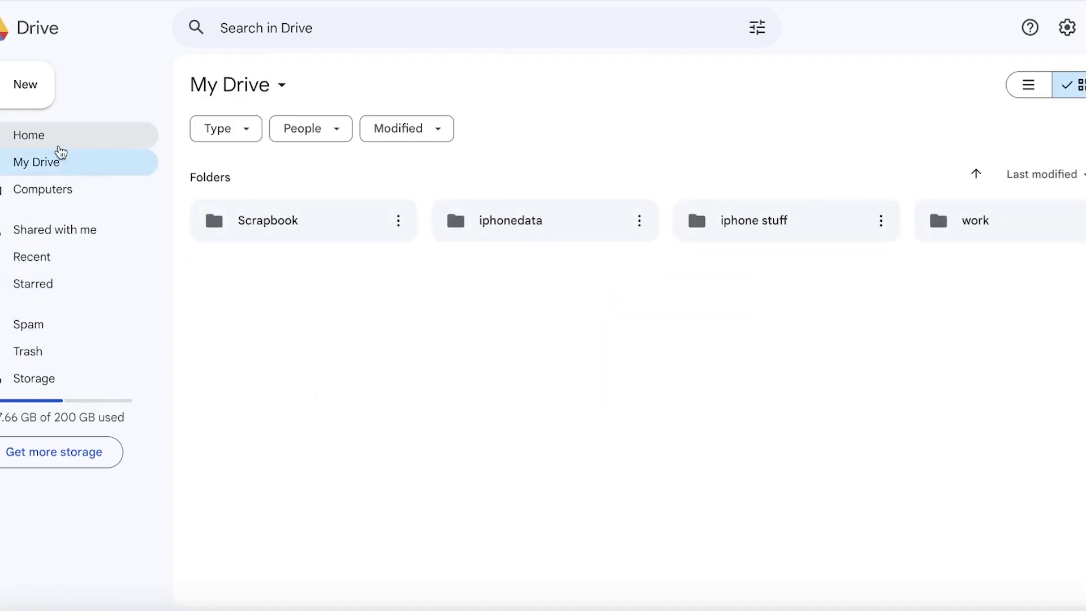
# Add a new folder named 'Finances' to My Drive and open it
pyautogui.click(17, 89)
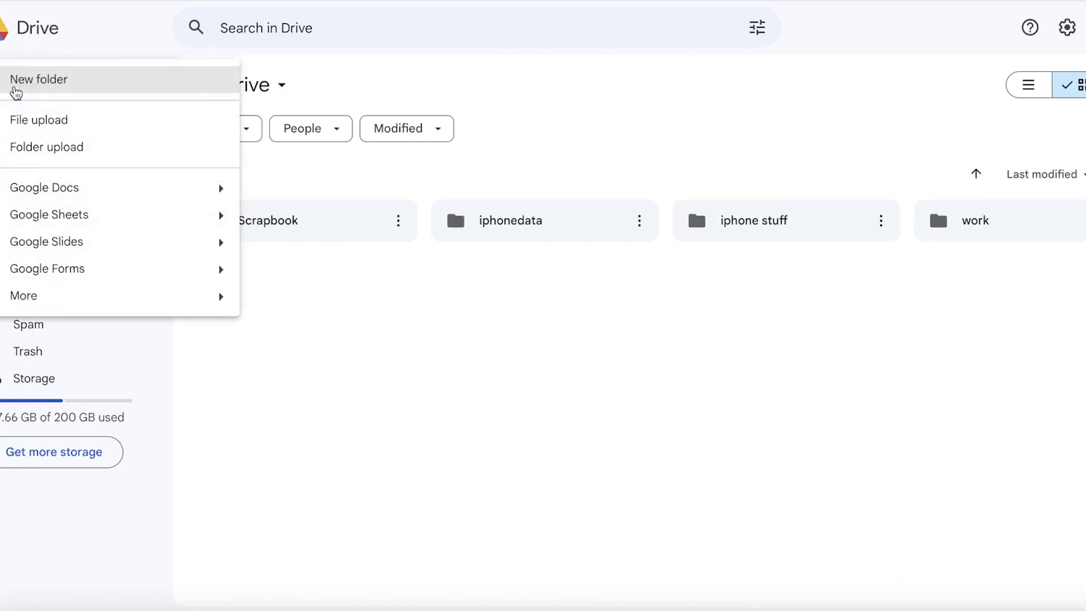
pyautogui.click(16, 93)
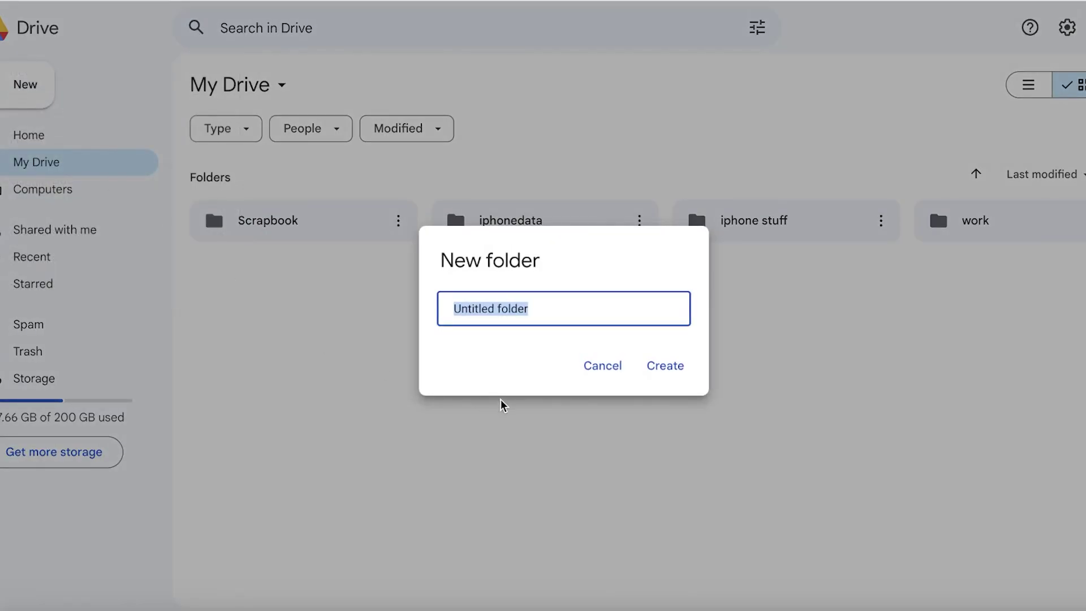
pyautogui.write('Finances')
pyautogui.press('Return')
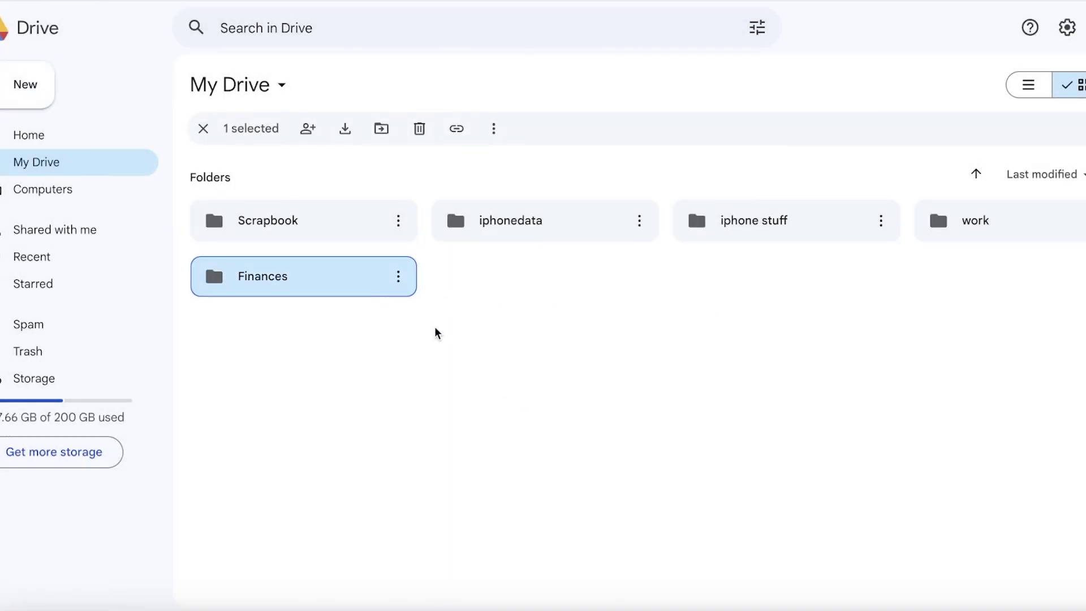
pyautogui.click(462, 339)
pyautogui.doubleClick(306, 281)
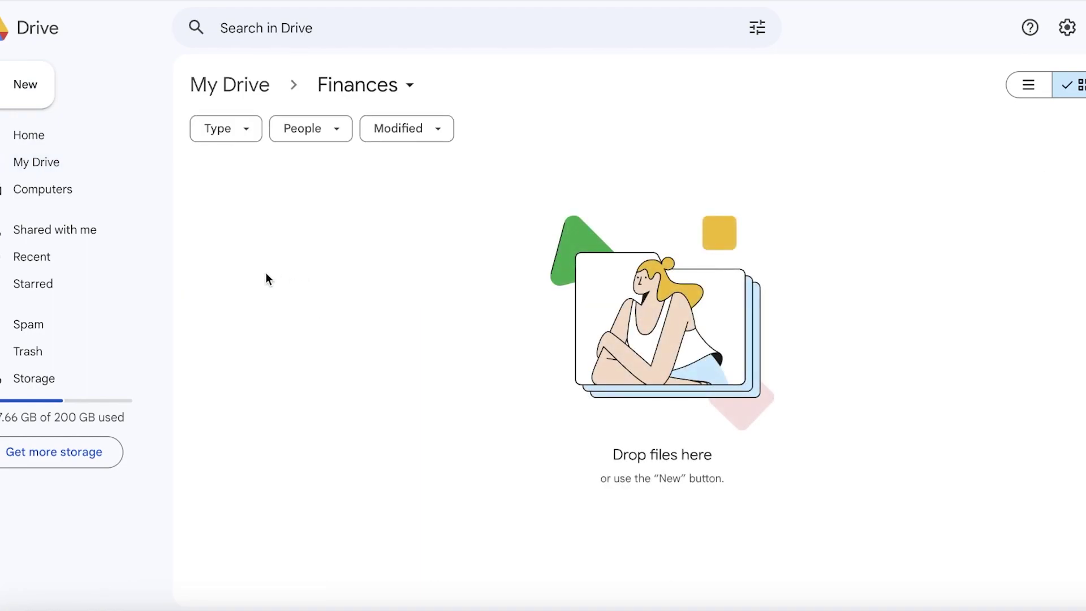
# Upload the DINIDORCHESTER .webp image from the Desktop into Finances, then reselect Finances in My Drive
pyautogui.click(12, 95)
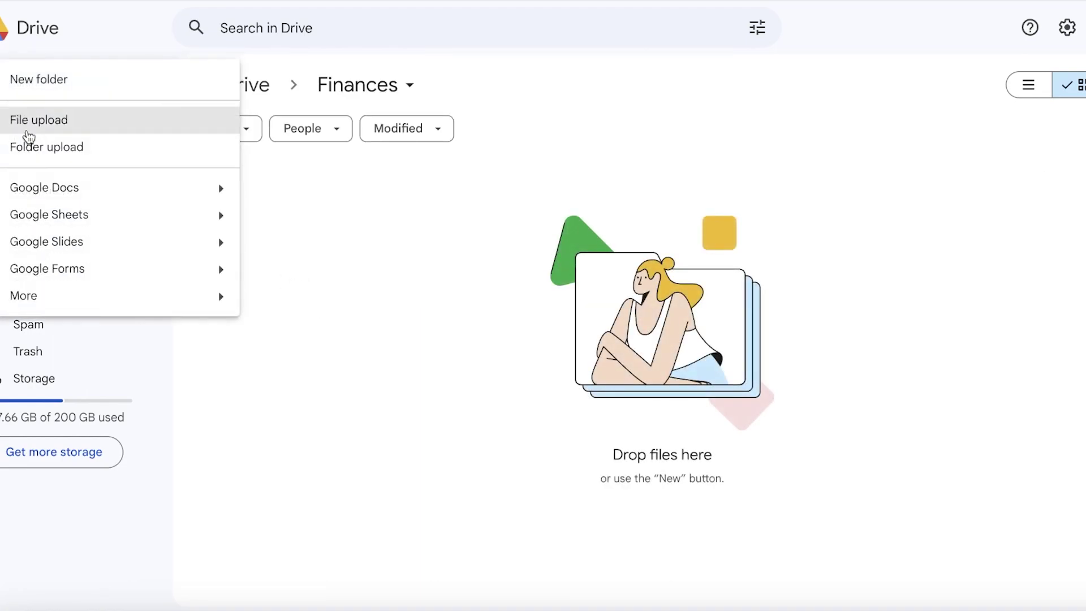
pyautogui.click(28, 135)
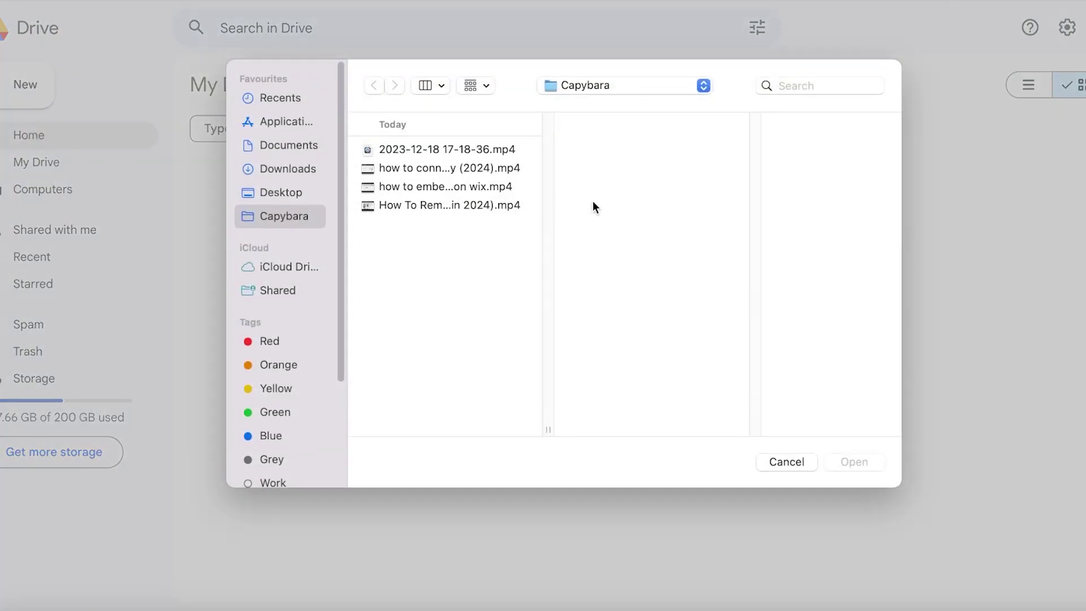
pyautogui.click(285, 190)
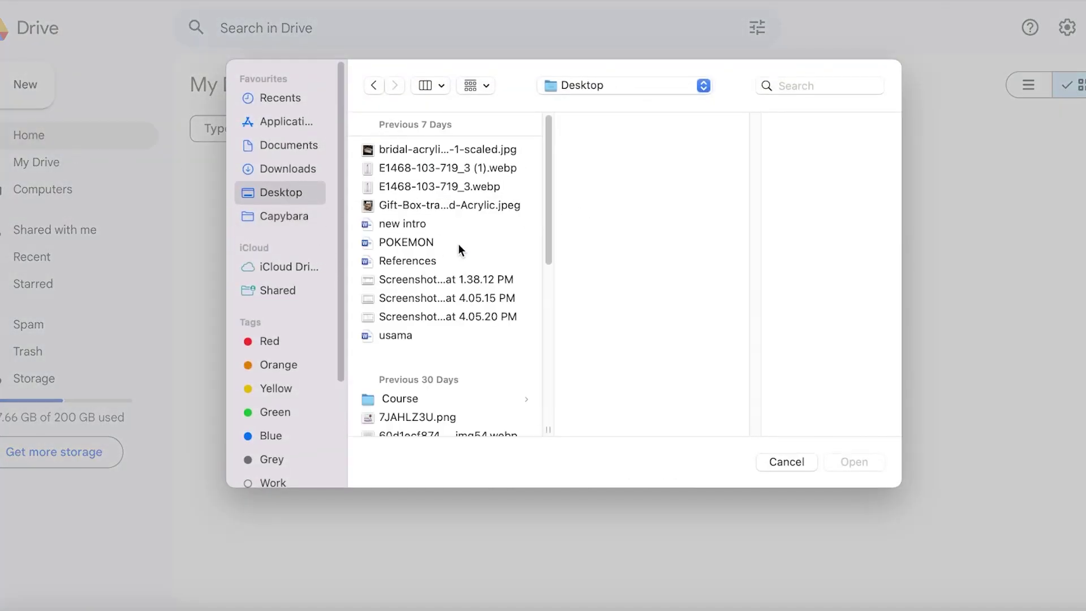
pyautogui.scroll(-10, 467, 227)
pyautogui.scroll(3, 464, 263)
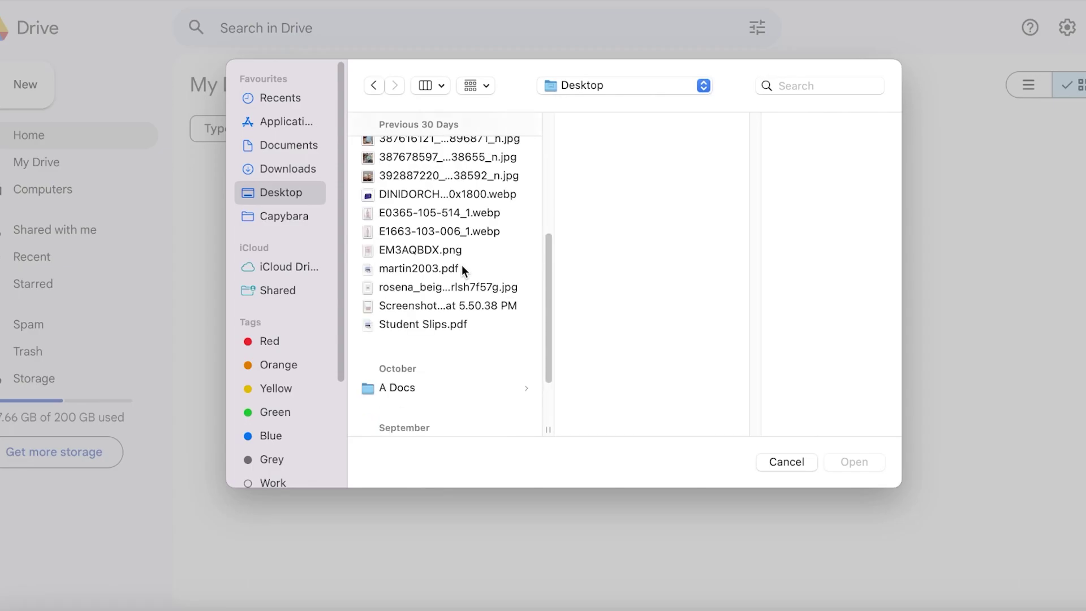
pyautogui.click(436, 226)
pyautogui.click(434, 198)
pyautogui.click(870, 463)
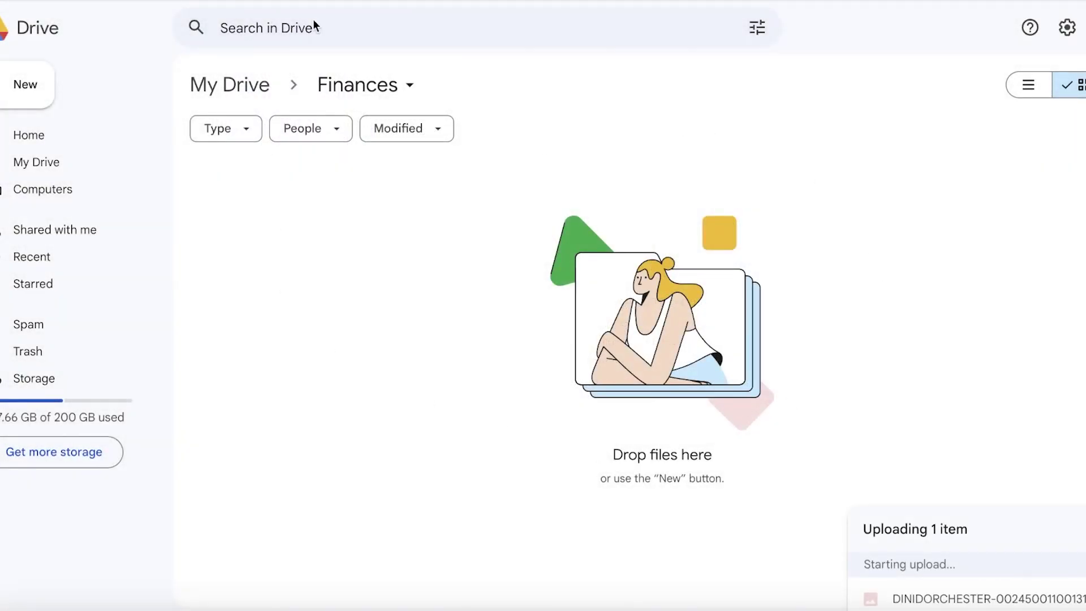
pyautogui.click(256, 91)
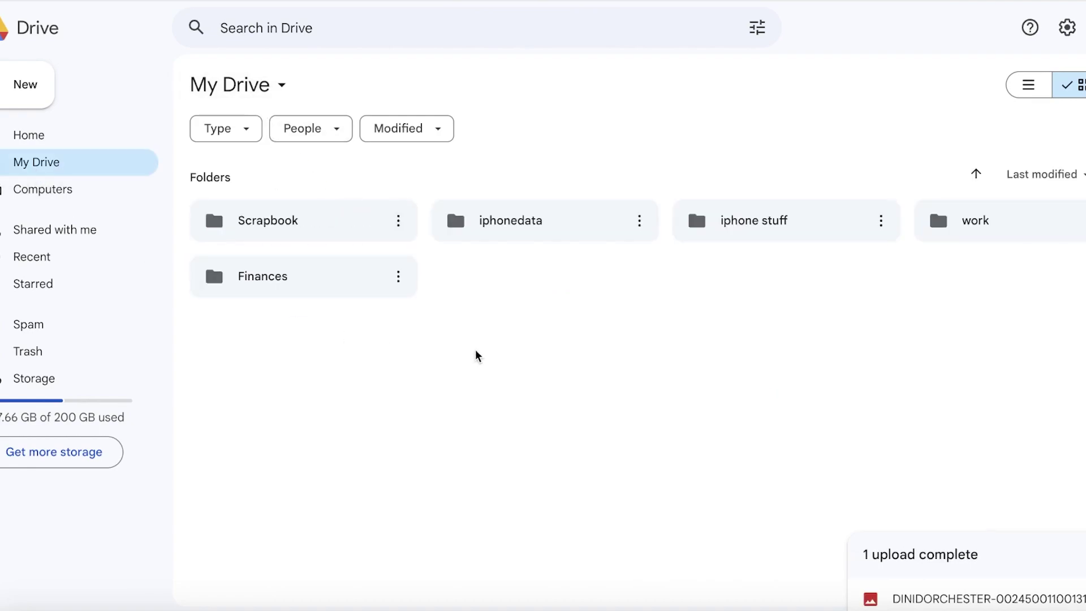
pyautogui.click(236, 274)
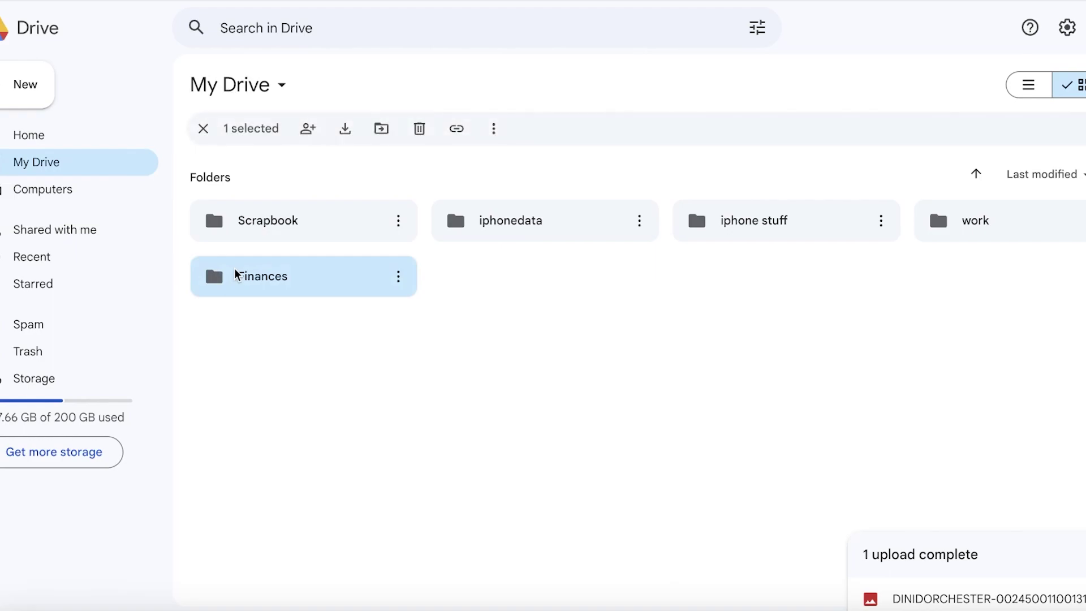
# Inside Finances, create subfolders 'Personal FInances' and 'Business Finances'
pyautogui.doubleClick(236, 274)
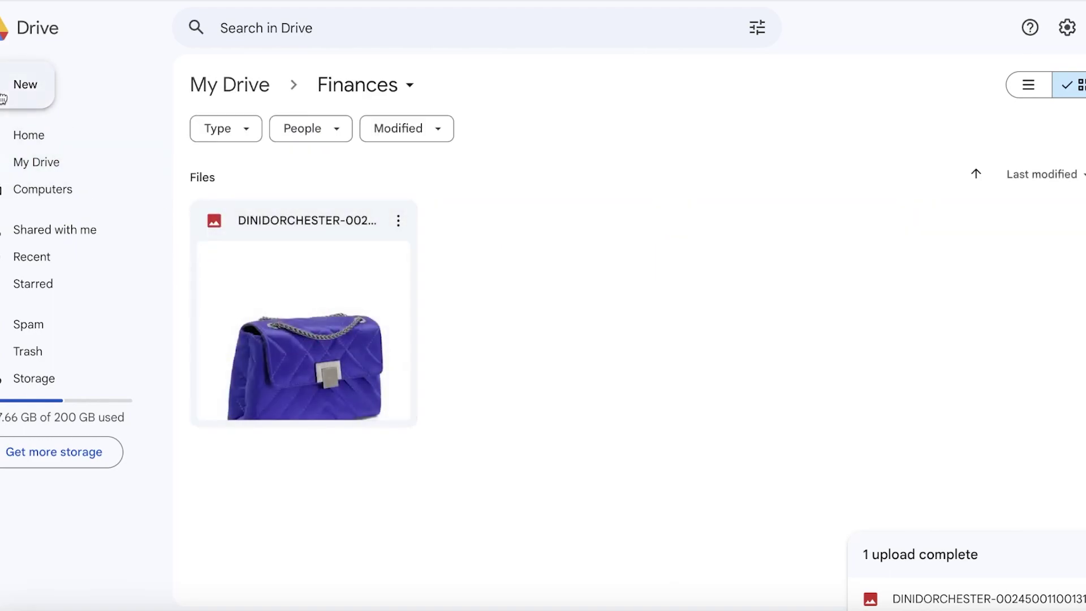
pyautogui.click(24, 92)
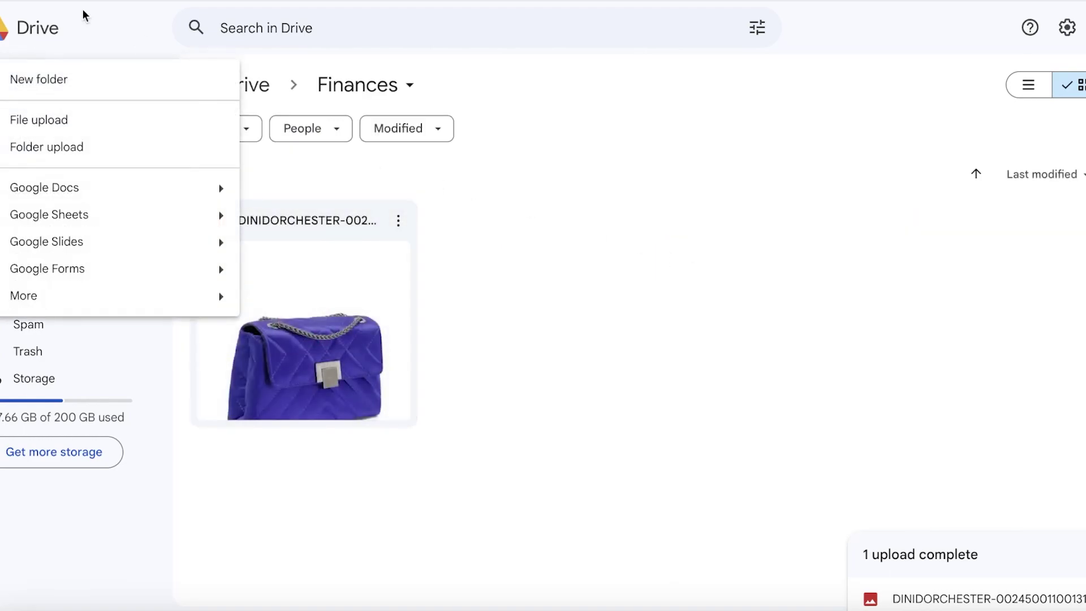
pyautogui.click(46, 85)
pyautogui.write('Personal FInances')
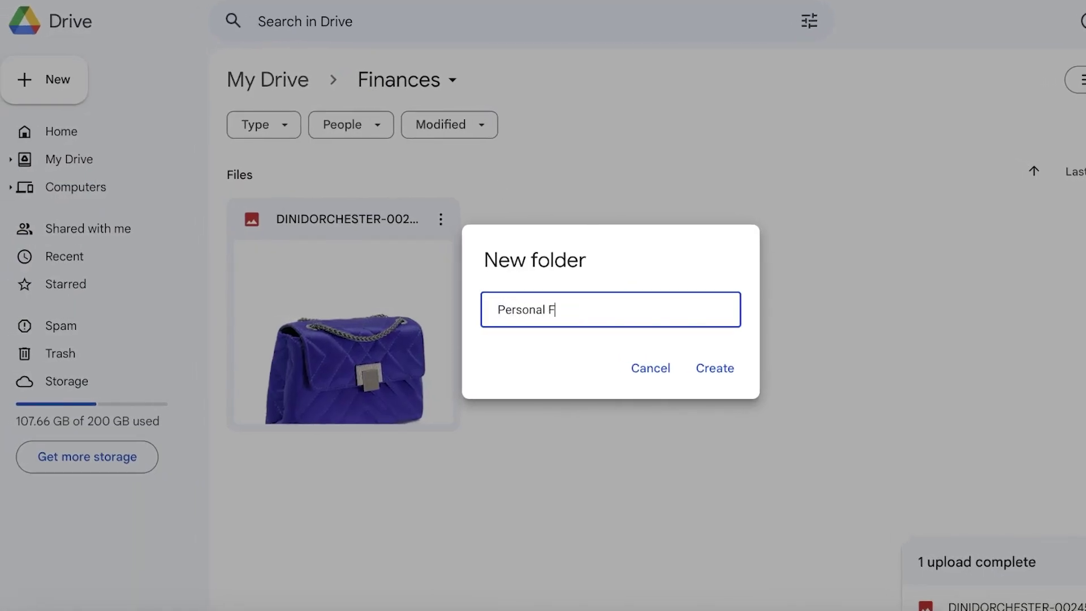
pyautogui.press('Return')
pyautogui.click(65, 85)
pyautogui.click(68, 84)
pyautogui.write('Bussi')
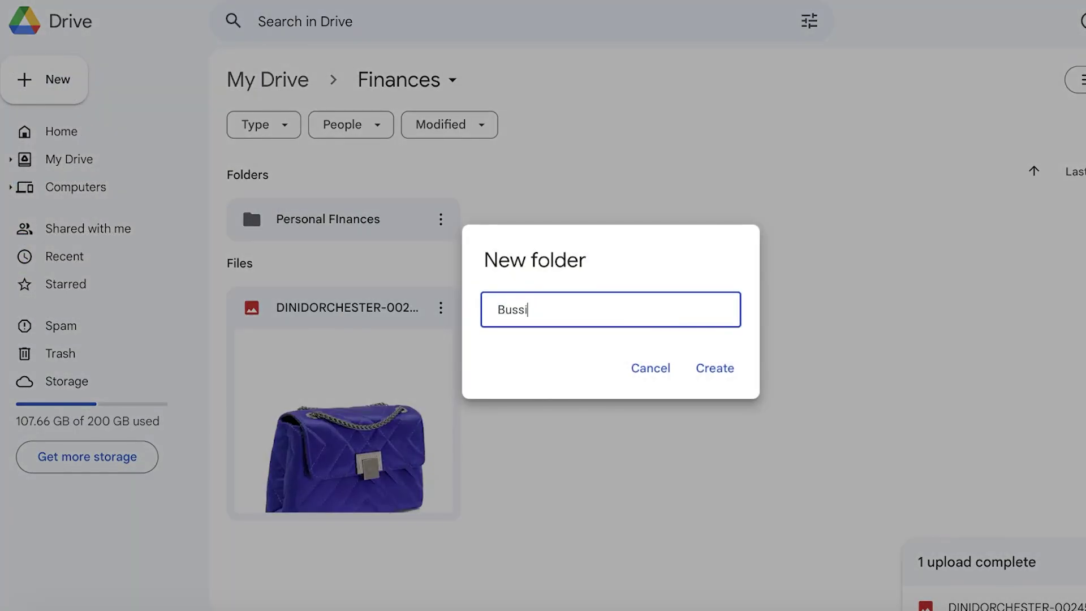
pyautogui.write('nessiness Finances')
pyautogui.press('Return')
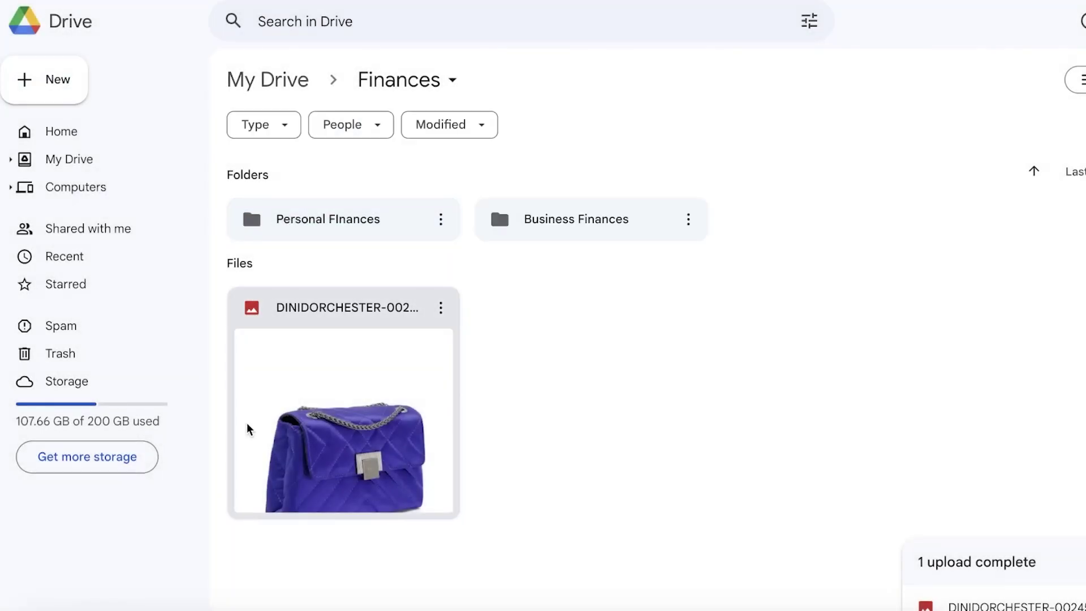
# Move the webp image into Business Finances and dismiss the New menu
pyautogui.moveTo(247, 431); pyautogui.dragTo(605, 209)
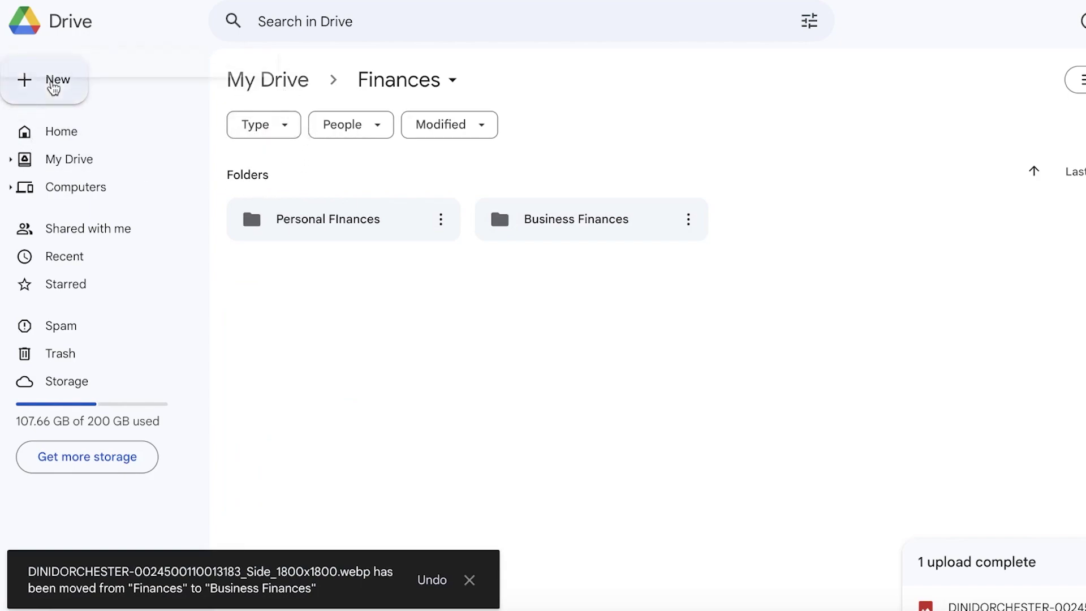
pyautogui.click(52, 86)
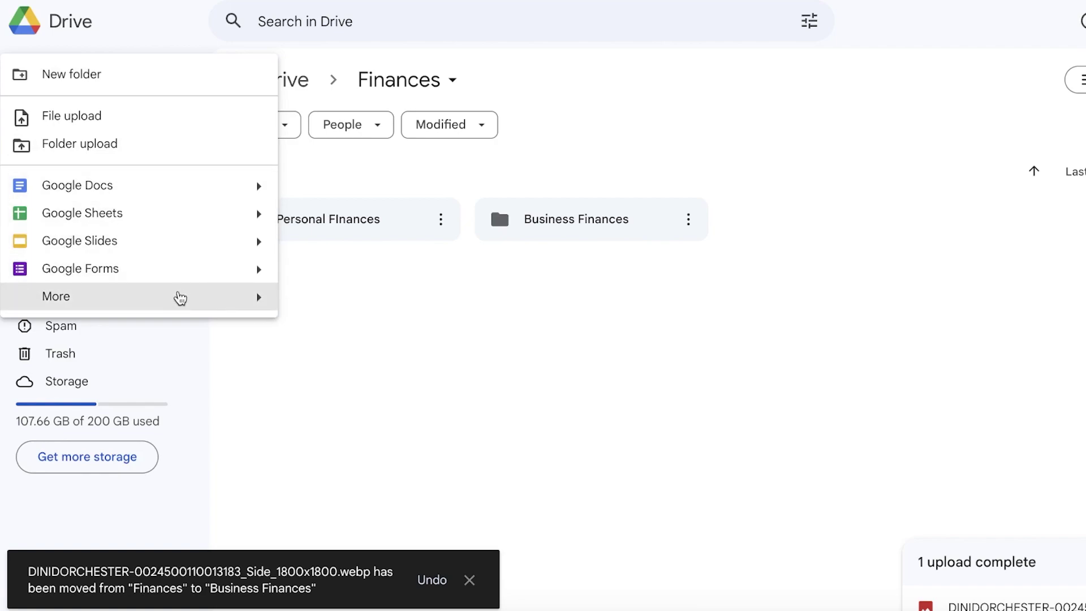
pyautogui.moveTo(197, 292)
pyautogui.click(671, 263)
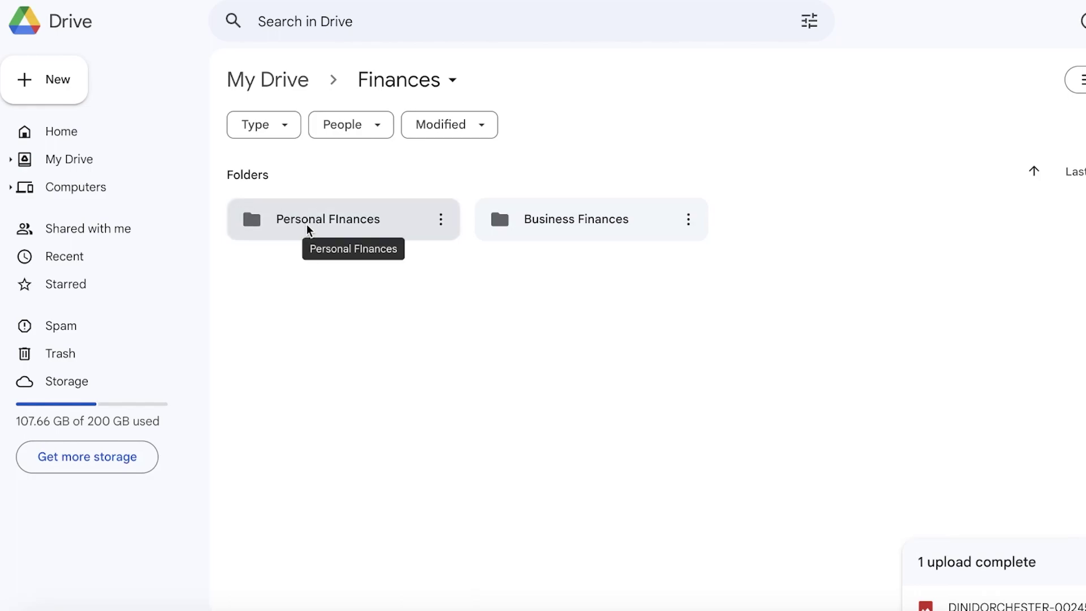
# Open the Personal FInances folder and start a new Google Sheets spreadsheet there
pyautogui.doubleClick(300, 224)
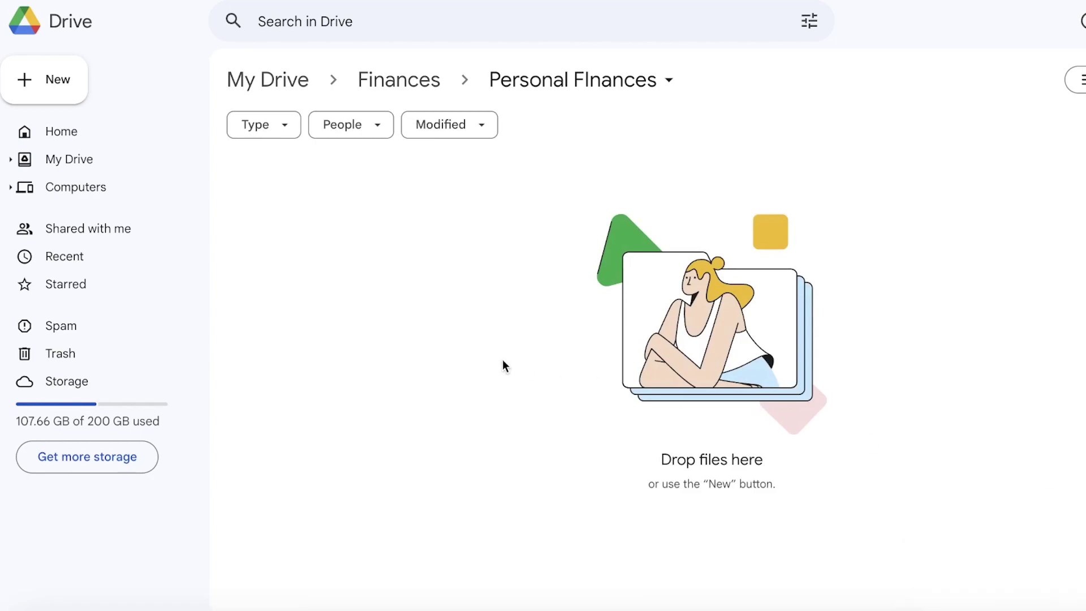
pyautogui.click(73, 101)
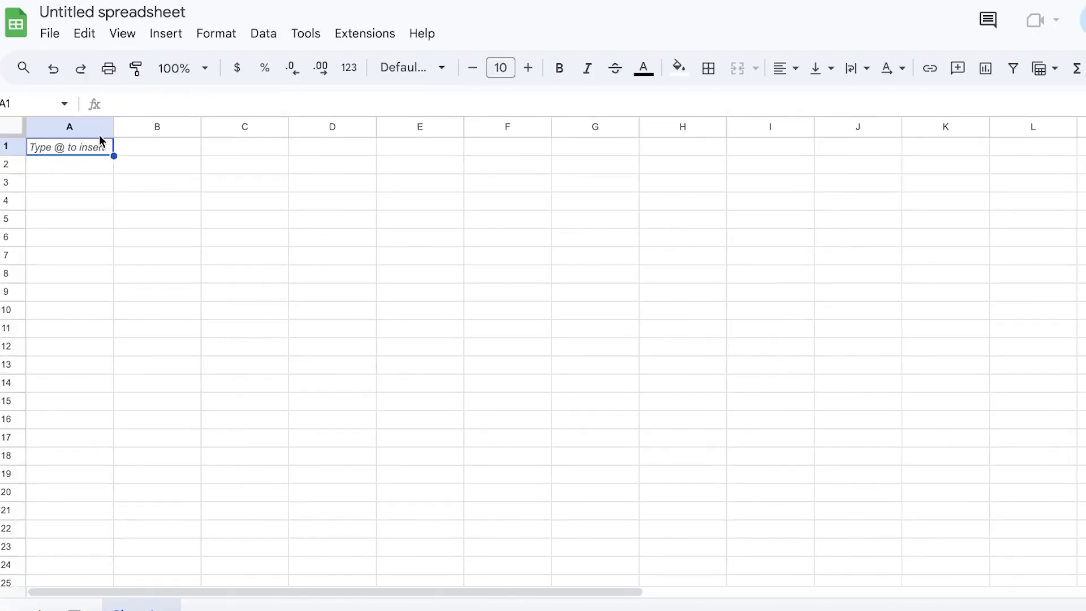
# Retitle the spreadsheet 'Personal Fianance for December'
pyautogui.click(94, 10)
pyautogui.press('BackSpace')
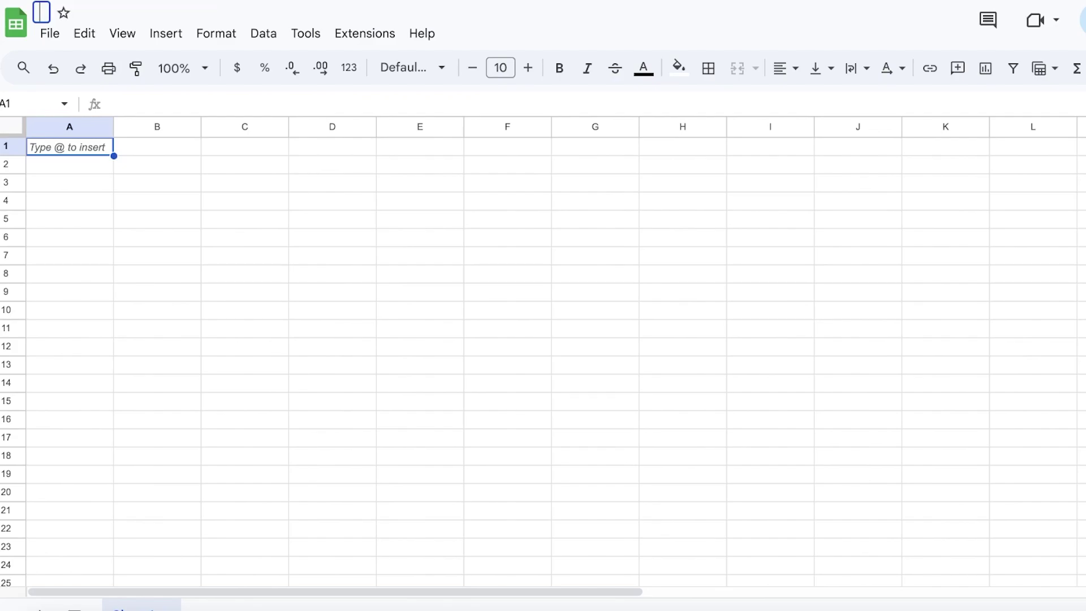
pyautogui.write('S')
pyautogui.press('BackSpace')
pyautogui.write('S')
pyautogui.press('BackSpace')
pyautogui.write('Personal Fia')
pyautogui.write('nances d')
pyautogui.press('BackSpace')
pyautogui.press('BackSpace')
pyautogui.press('BackSpace')
pyautogui.write('for Decemver')
pyautogui.press('BackSpace')
pyautogui.press('BackSpace')
pyautogui.press('BackSpace')
pyautogui.press('BackSpace')
pyautogui.write('mber')
# Enter 1234 in A1, q34t in B1, then 445 and 234 along row 1
pyautogui.click(70, 146)
pyautogui.write('1234')
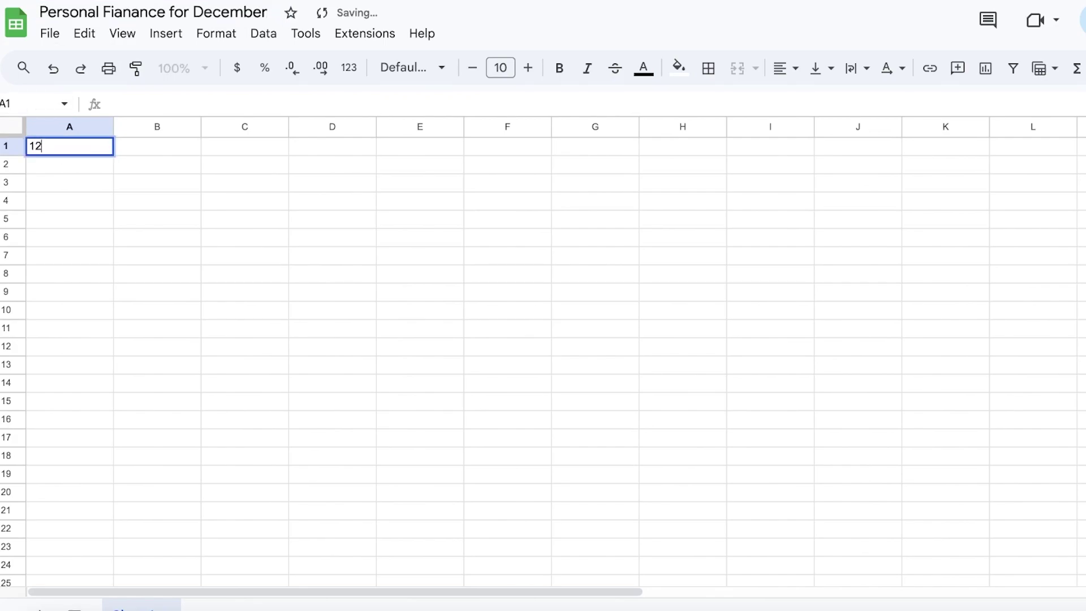
pyautogui.click(121, 153)
pyautogui.write('q34t')
pyautogui.press('Tab')
pyautogui.write('445')
pyautogui.press('Tab')
pyautogui.press('Tab')
pyautogui.write('234')
# Fill 1234 down column A to row 11 and 445 down column C to row 8
pyautogui.click(131, 145)
pyautogui.click(103, 147)
pyautogui.moveTo(110, 152); pyautogui.dragTo(475, 332)
pyautogui.click(368, 150)
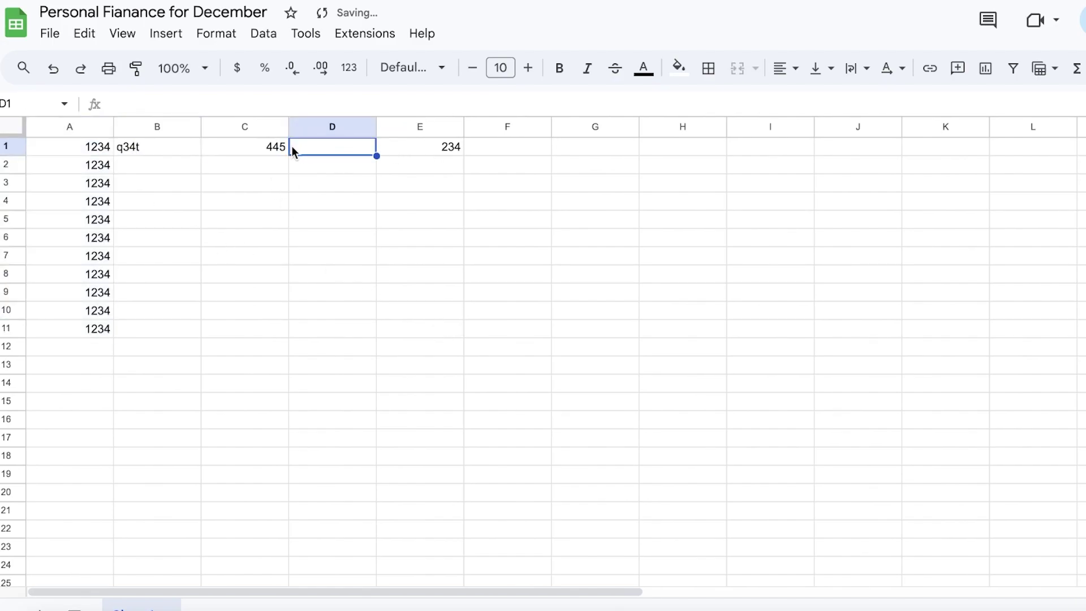
pyautogui.click(273, 147)
pyautogui.moveTo(288, 155); pyautogui.dragTo(307, 264)
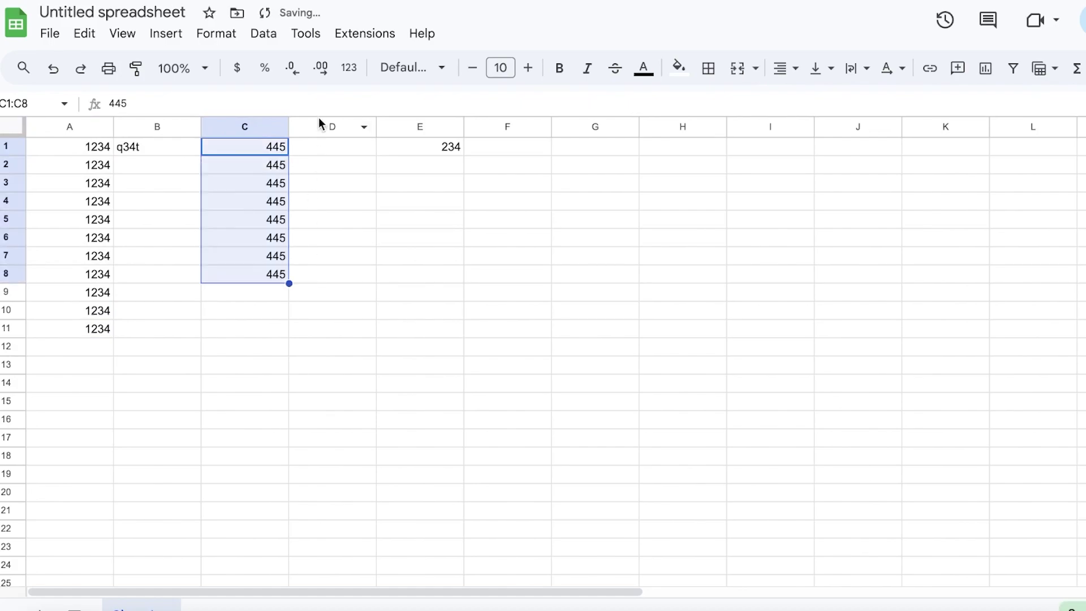
pyautogui.click(683, 220)
pyautogui.scroll(-2, 880, 241)
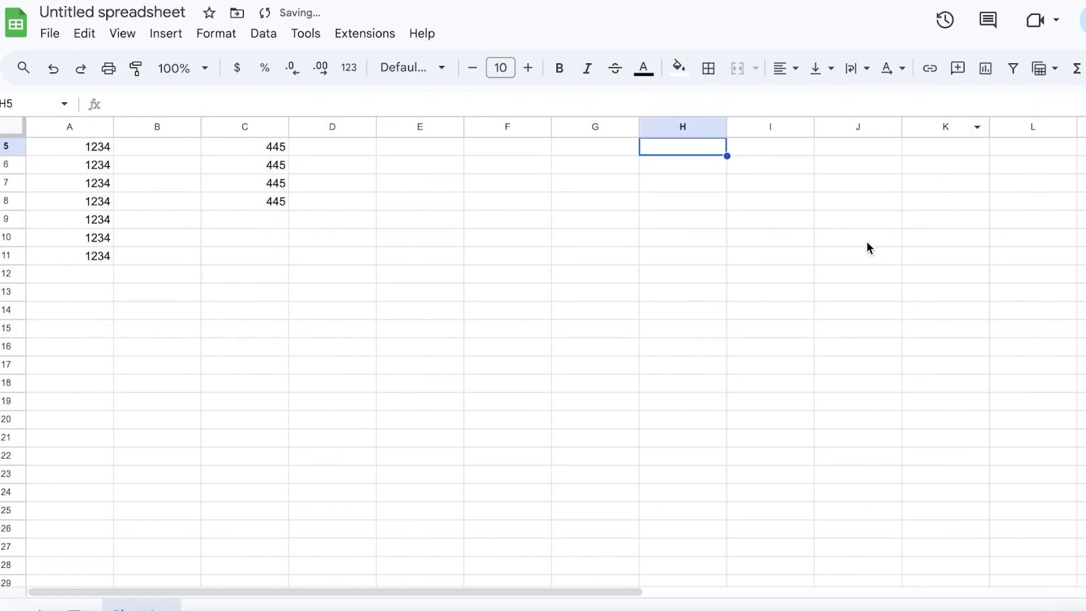
pyautogui.scroll(2, 863, 239)
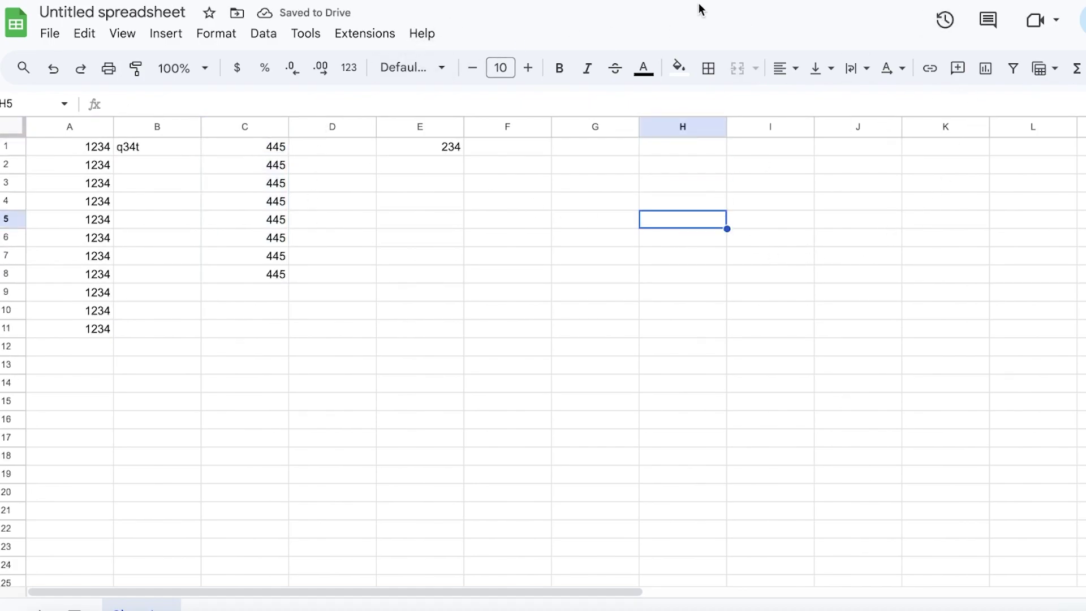
pyautogui.click(62, 35)
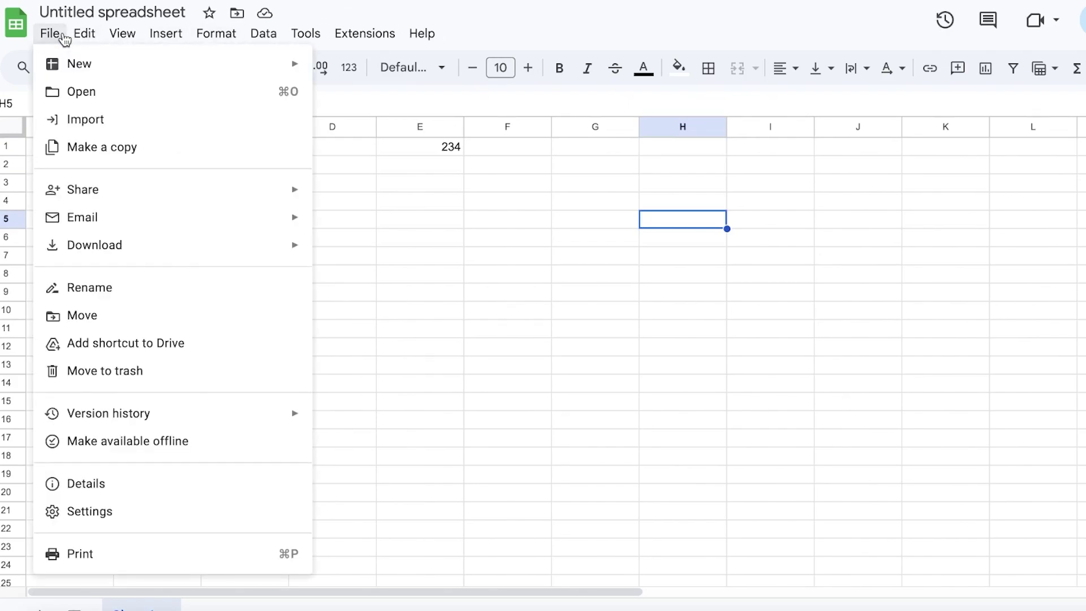
pyautogui.click(65, 120)
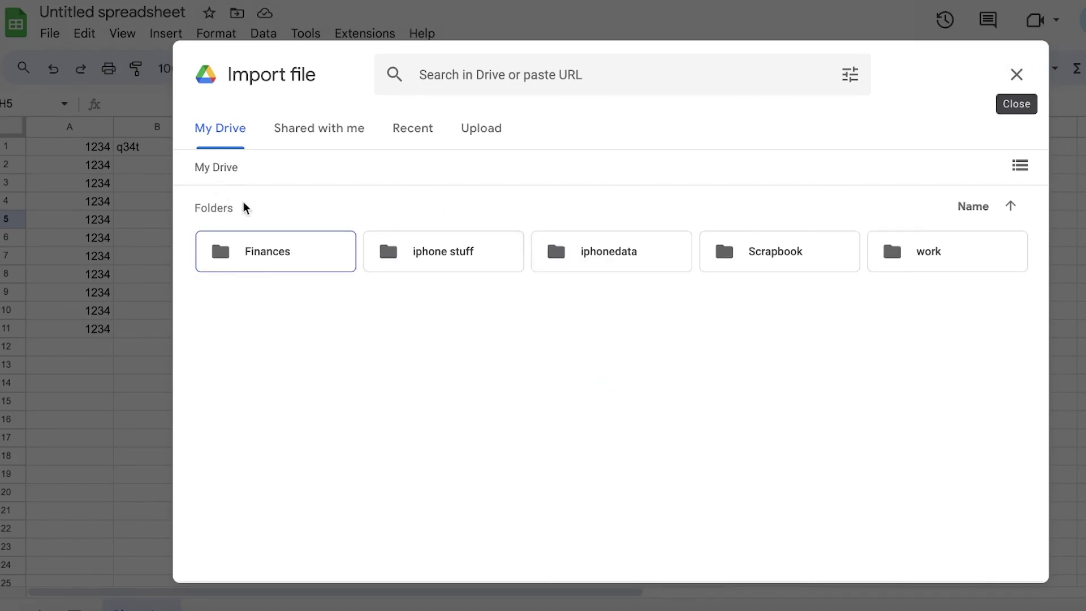
pyautogui.doubleClick(252, 259)
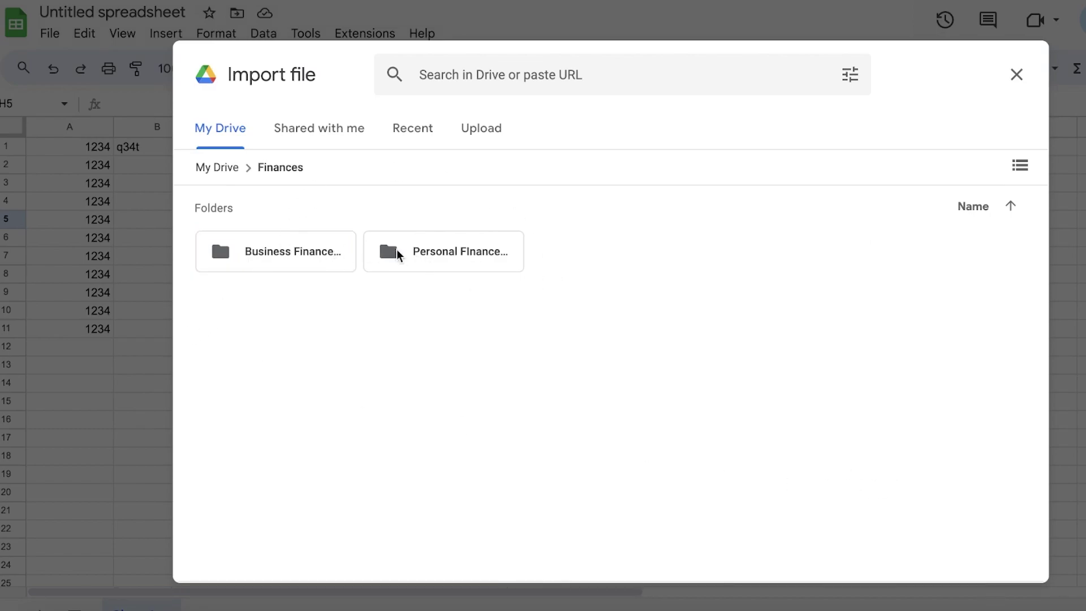
pyautogui.click(415, 257)
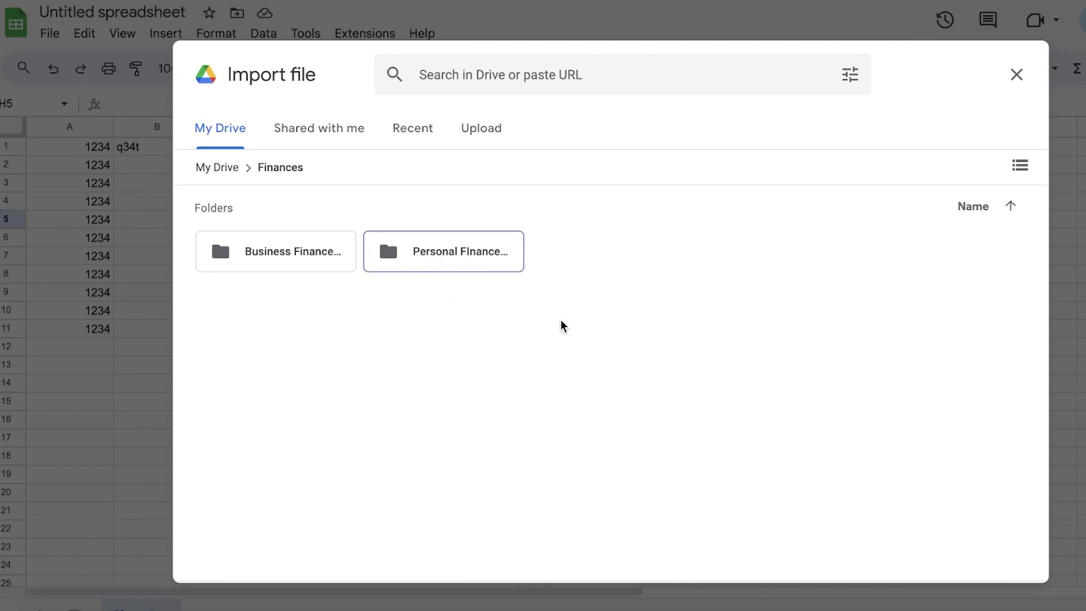
pyautogui.doubleClick(461, 258)
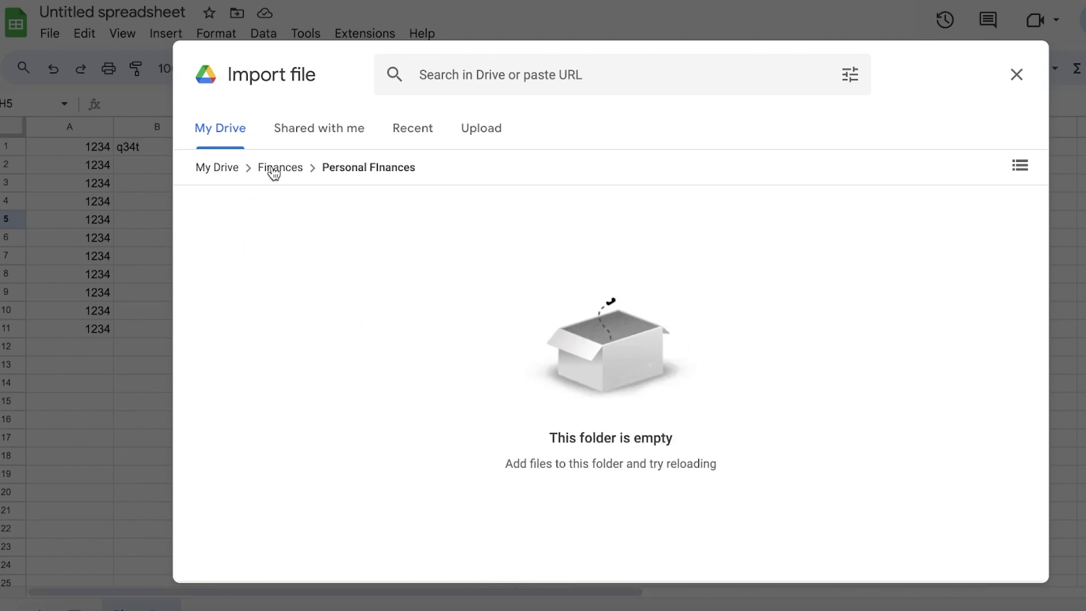
pyautogui.click(1014, 75)
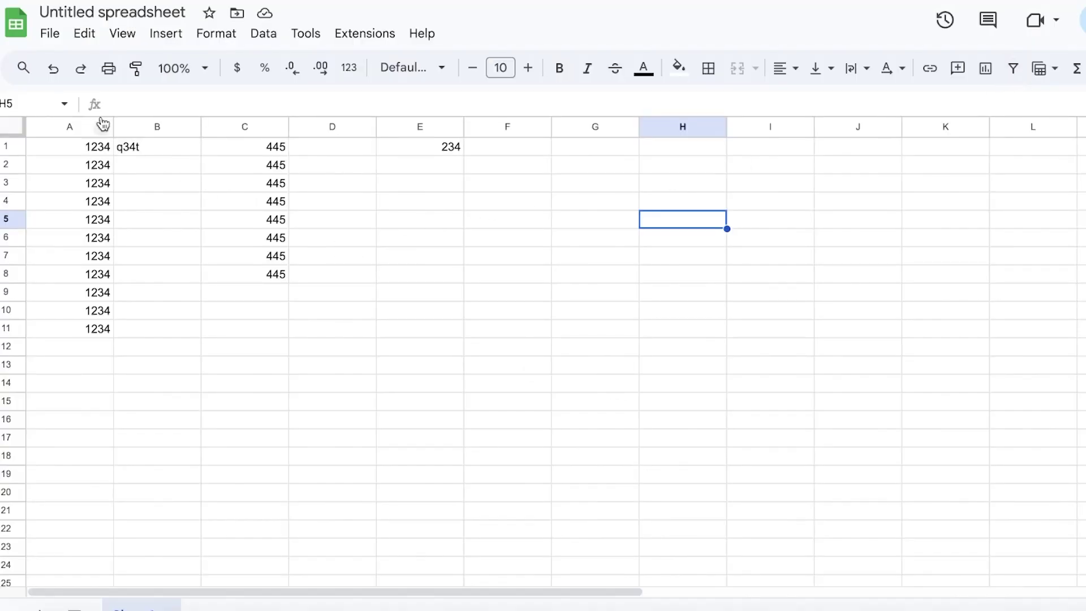
# Add a Drive shortcut to this spreadsheet in the Finances folder
pyautogui.click(49, 33)
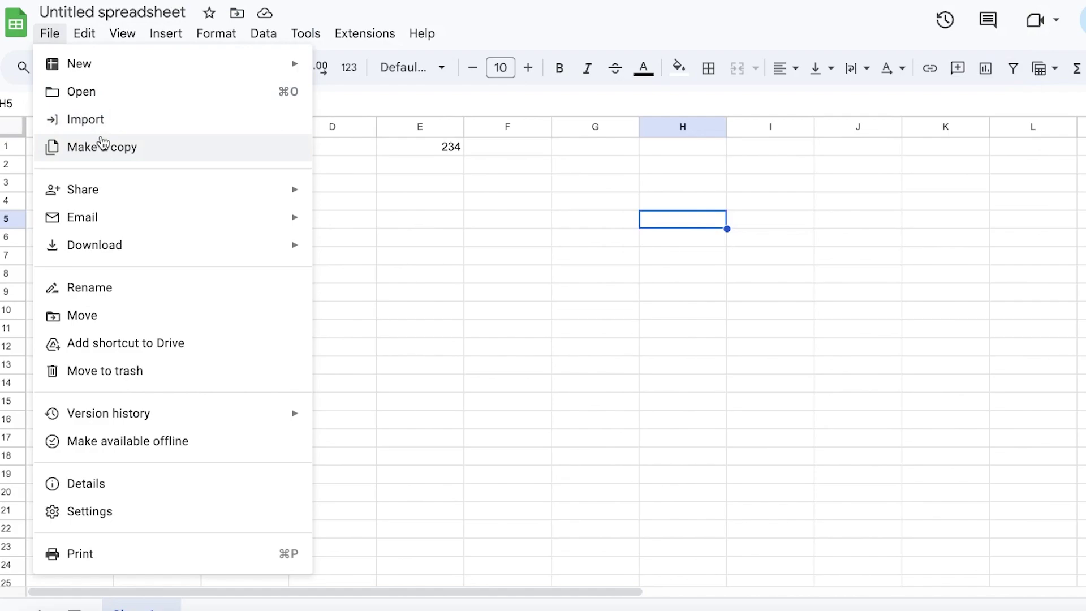
pyautogui.moveTo(109, 252)
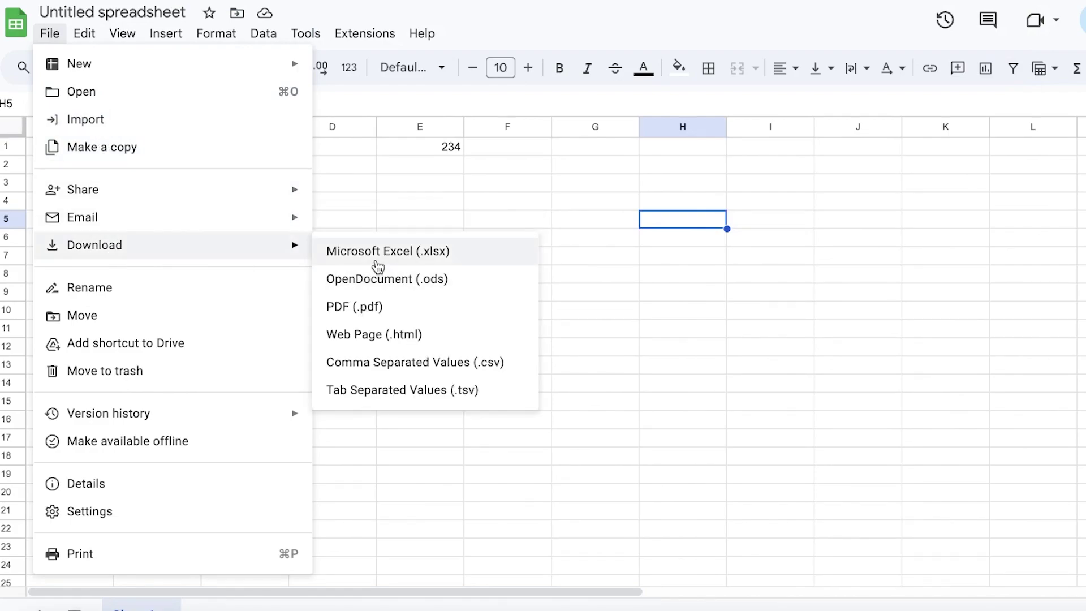
pyautogui.click(165, 343)
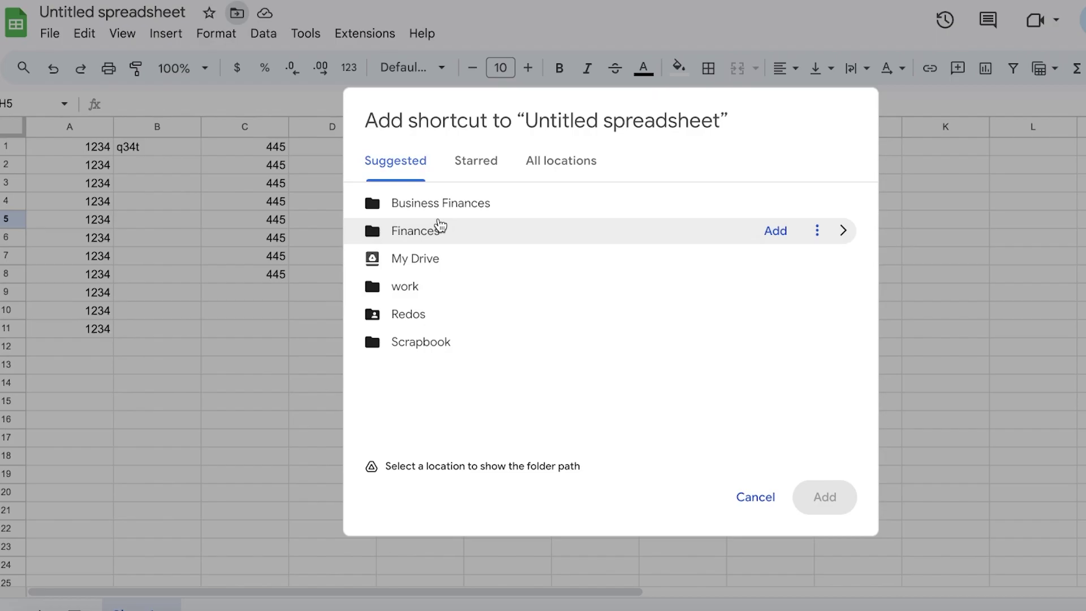
pyautogui.click(776, 232)
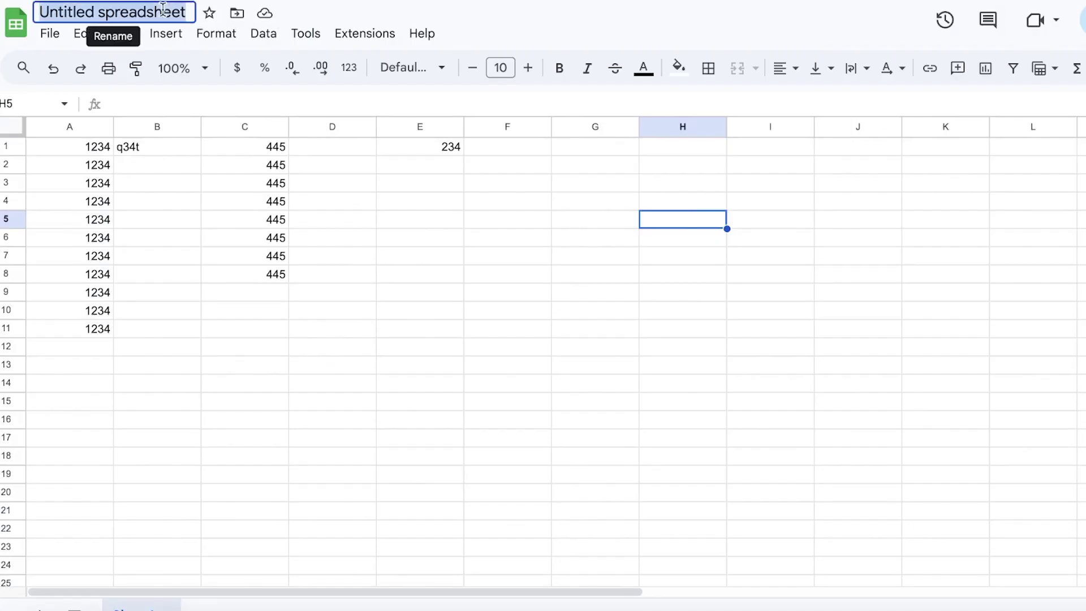
# Retitle the spreadsheet 'Finances'
pyautogui.click(163, 10)
pyautogui.write('Finances')
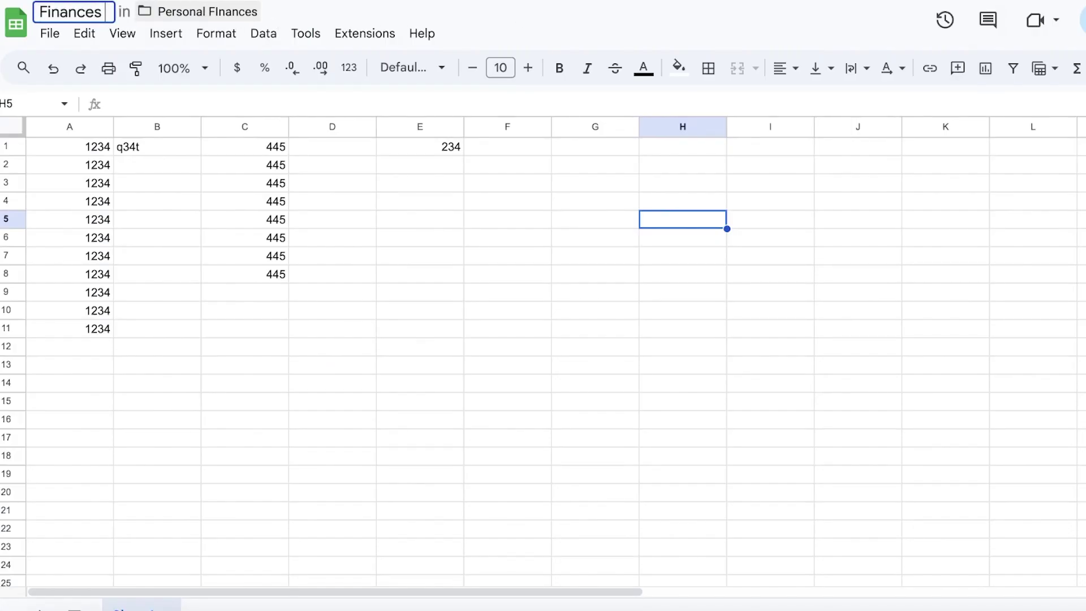
pyautogui.press('Return')
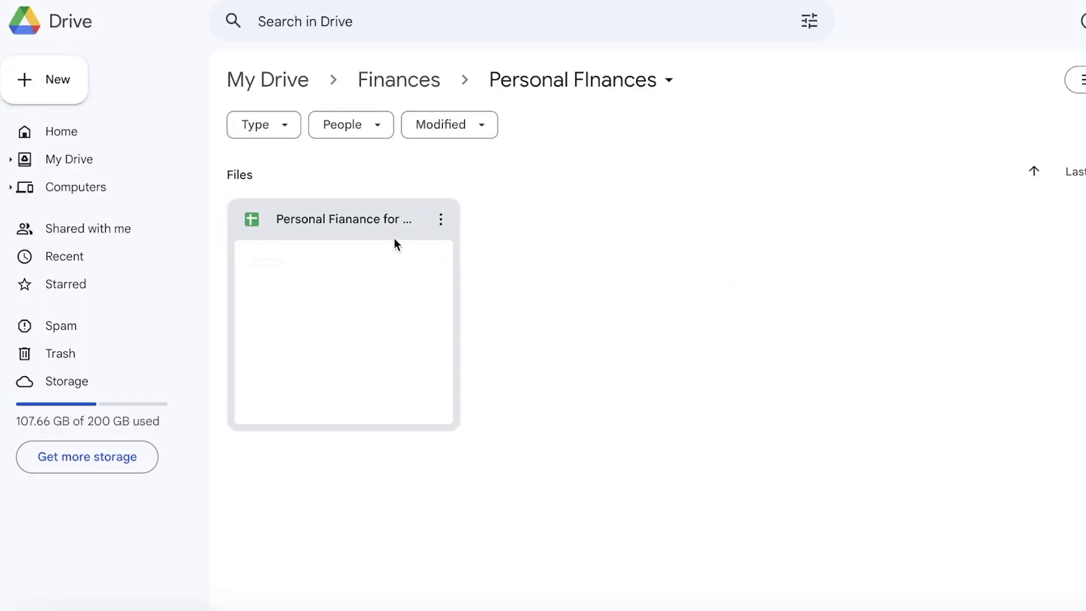
# Climb the breadcrumb from Personal FInances to Finances, then to My Drive
pyautogui.click(403, 82)
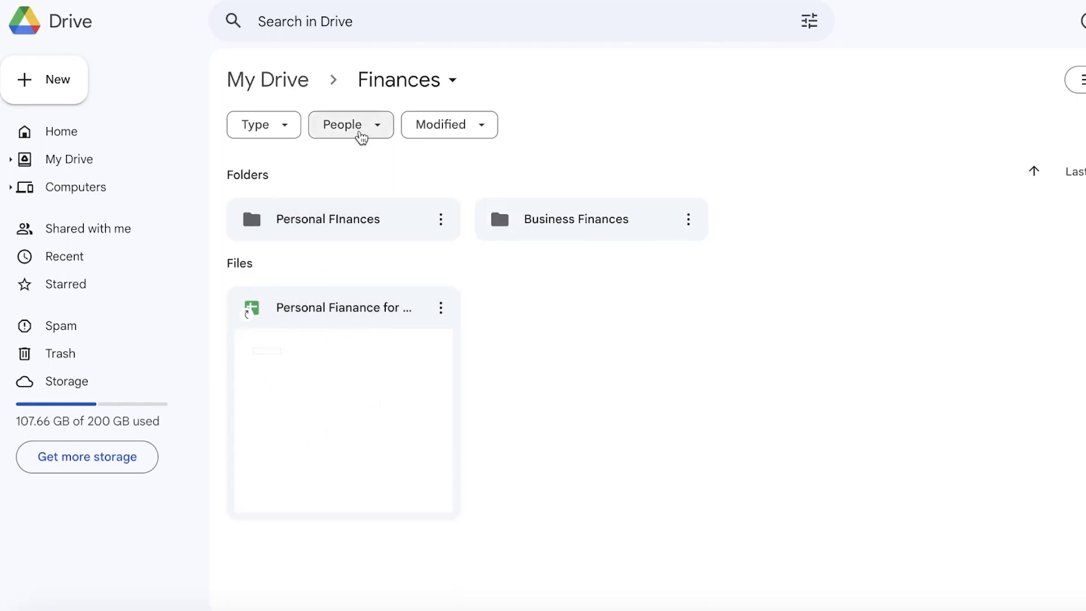
pyautogui.click(253, 86)
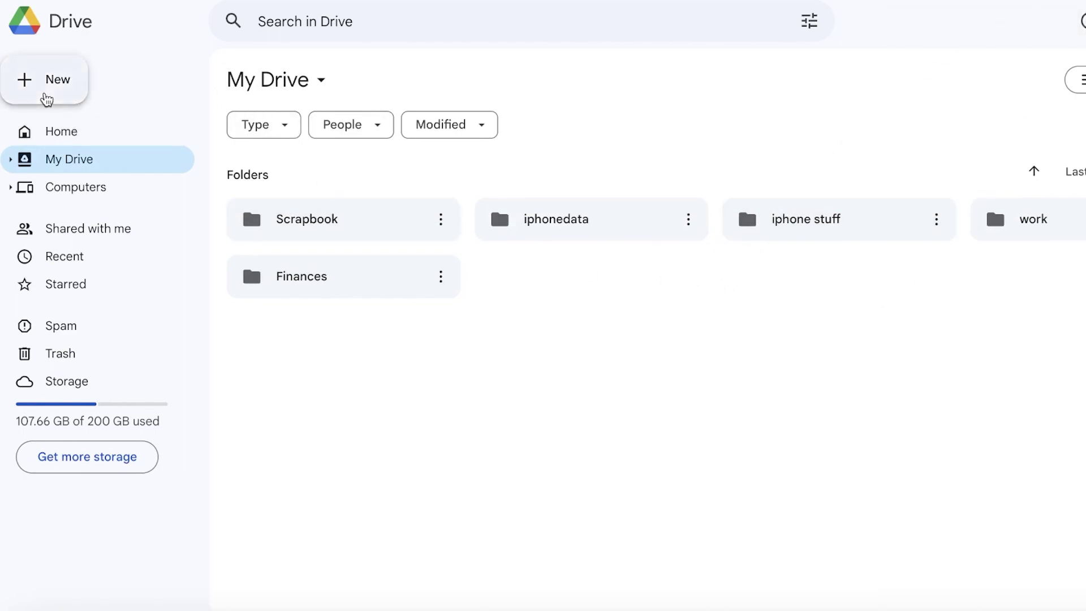
# Open Connect more apps from the New > More menu and scroll the Marketplace listings
pyautogui.click(47, 98)
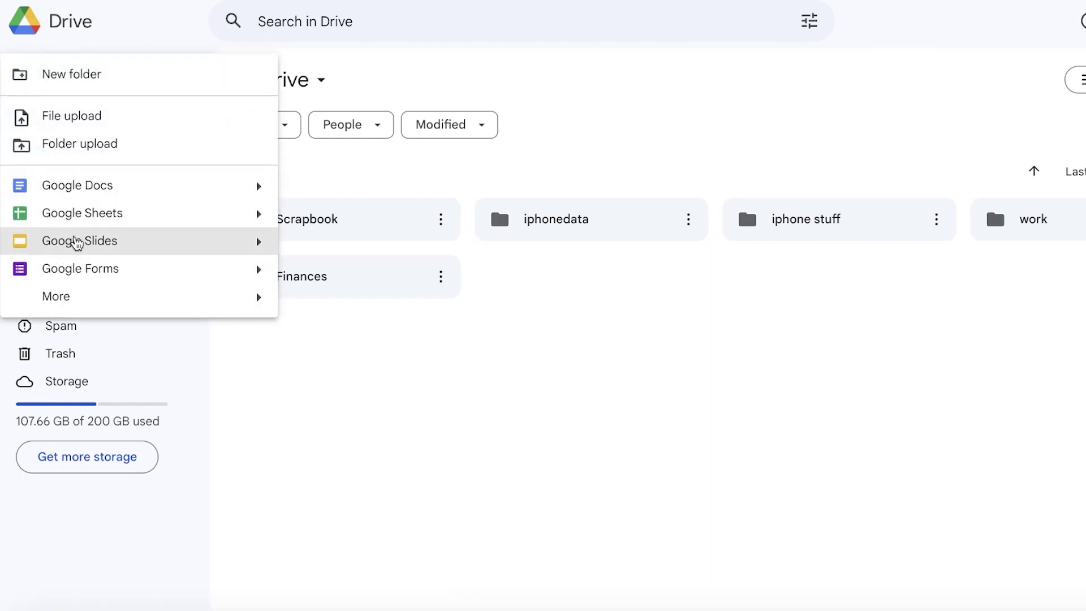
pyautogui.moveTo(61, 304)
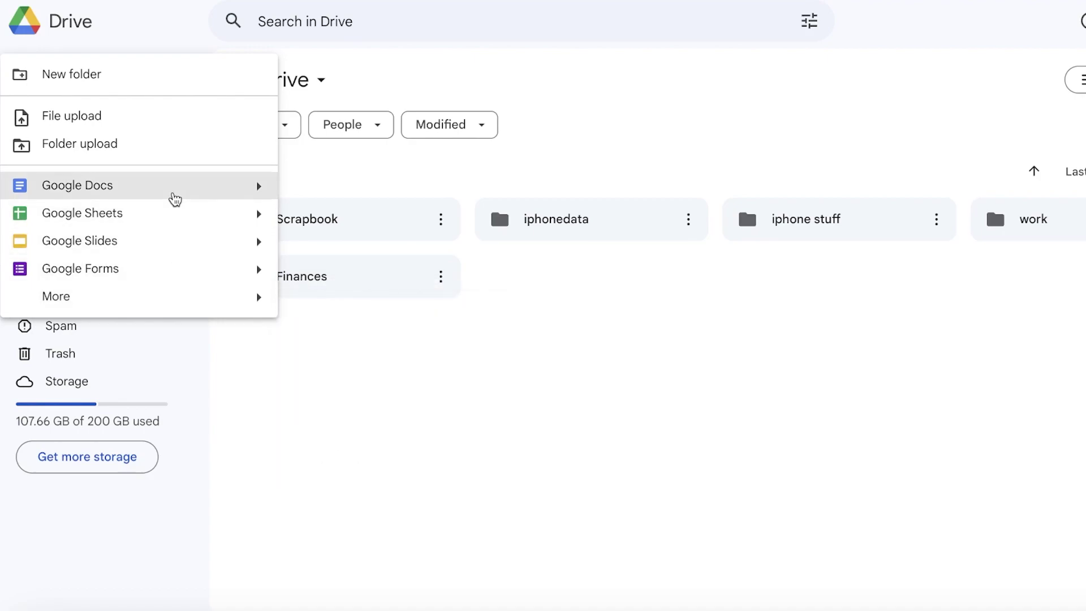
pyautogui.click(563, 111)
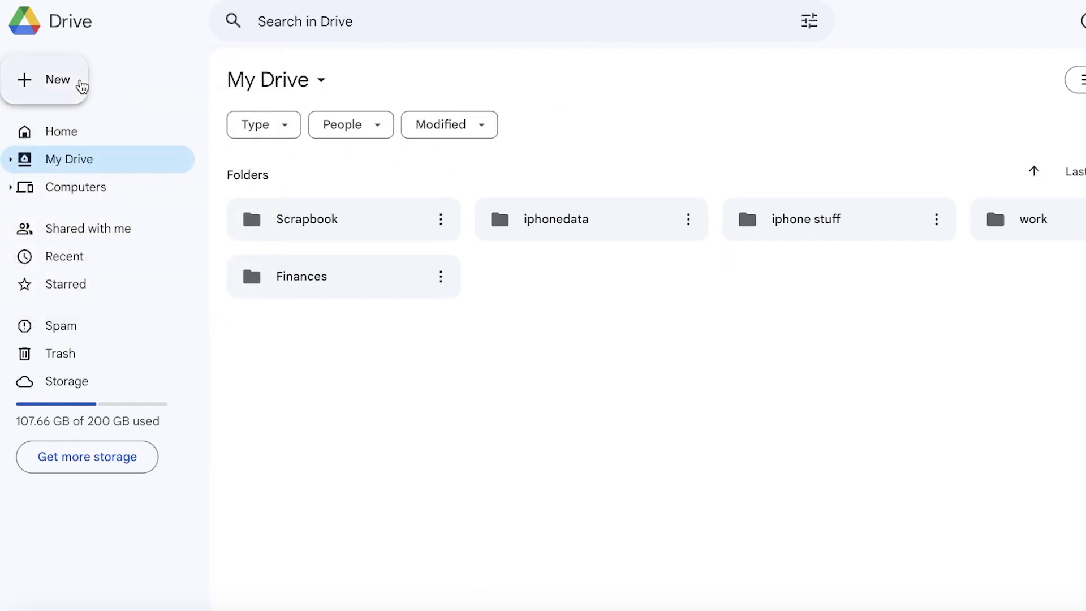
pyautogui.click(79, 86)
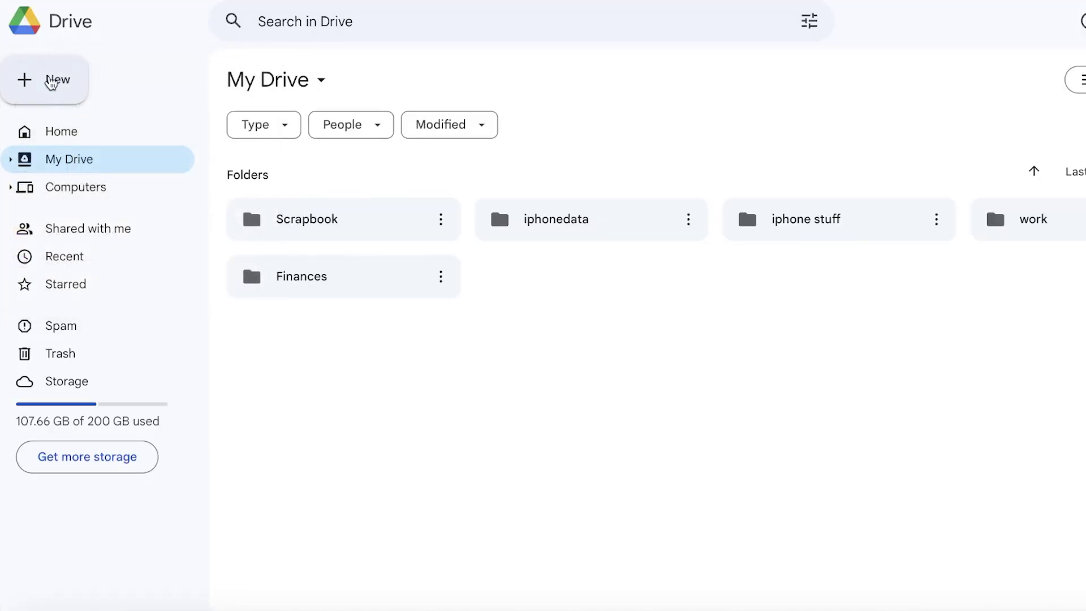
pyautogui.click(54, 79)
pyautogui.moveTo(130, 292)
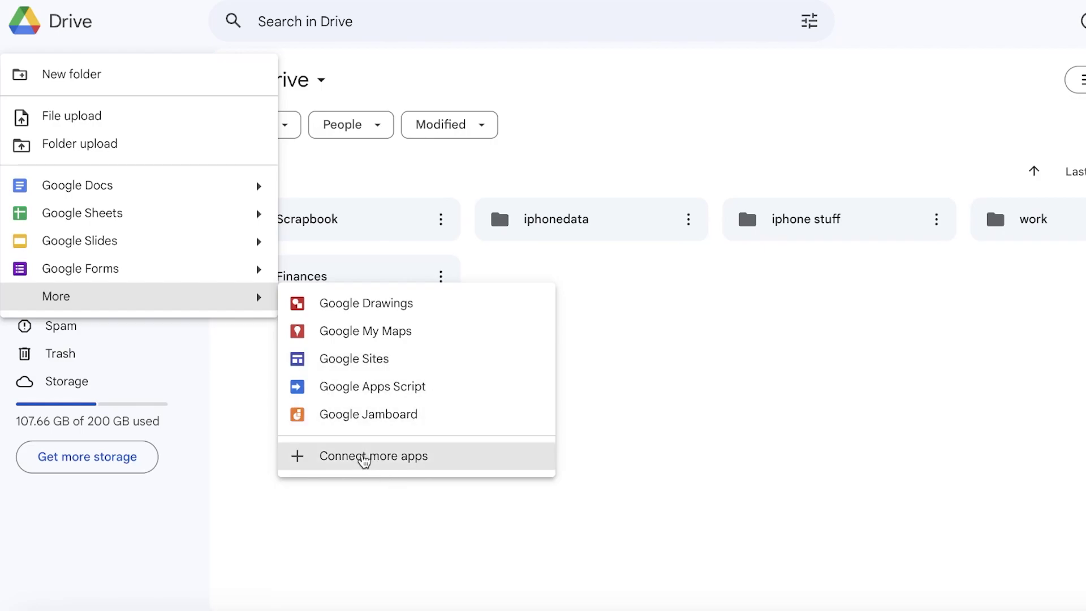
pyautogui.click(364, 458)
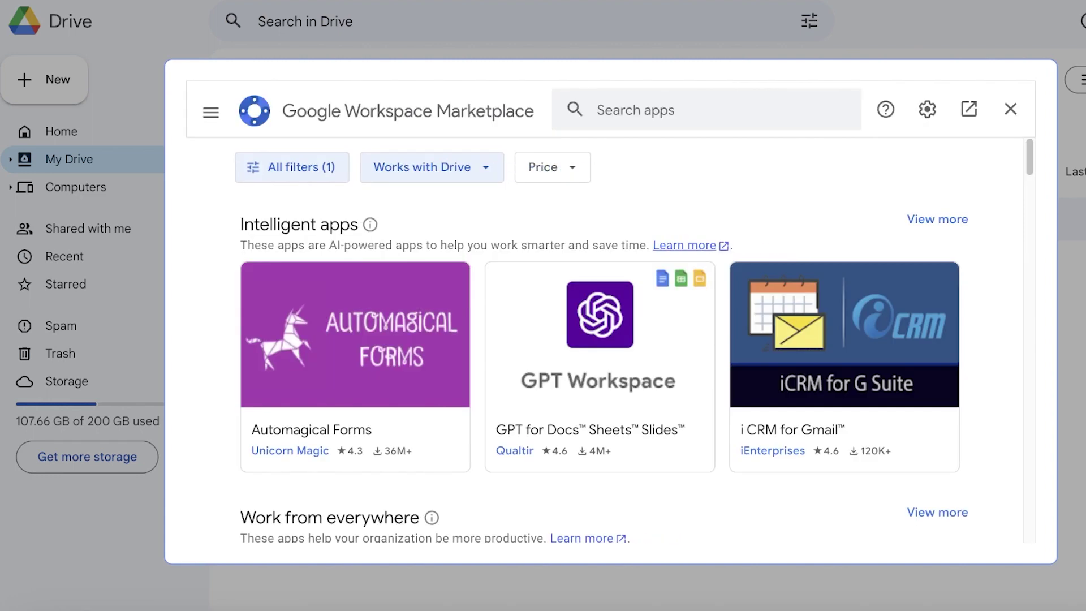
pyautogui.scroll(-15, 861, 346)
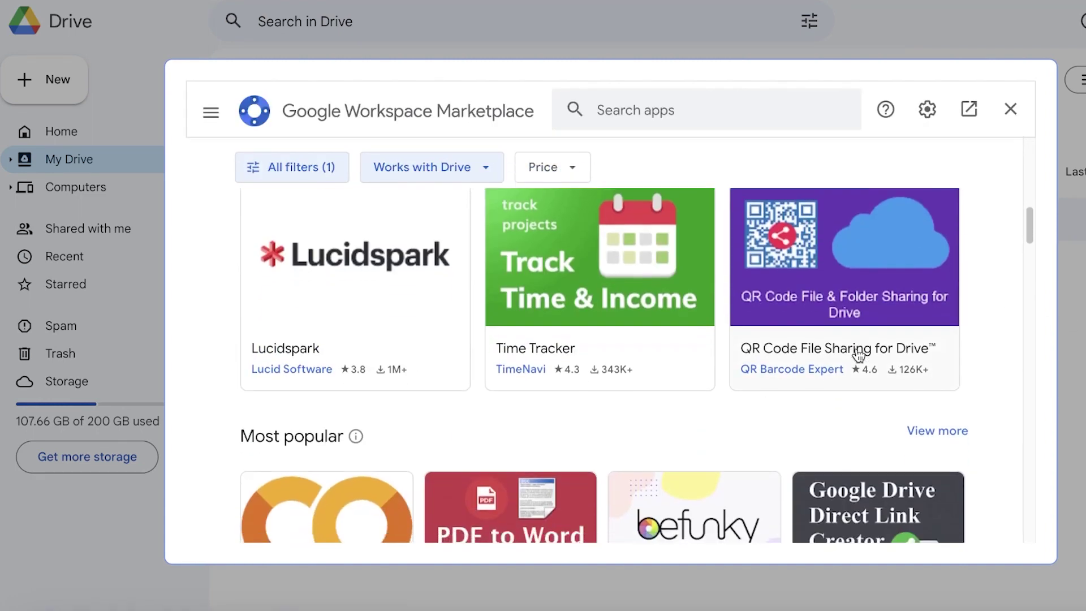
pyautogui.scroll(-10, 862, 346)
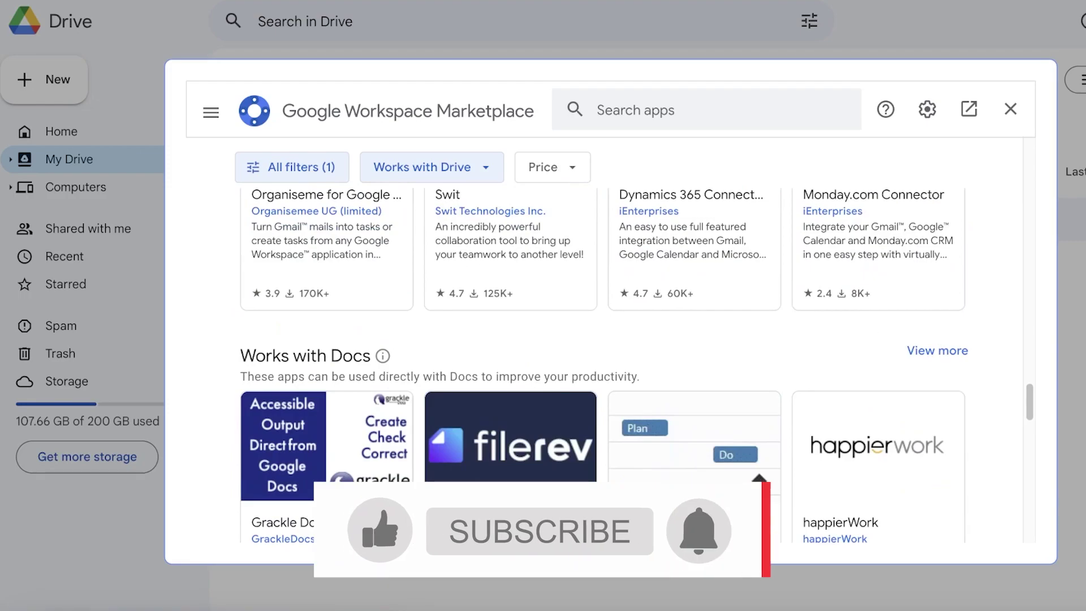
# Close the apps marketplace and browse the Computers and Shared with me pages
pyautogui.click(1010, 109)
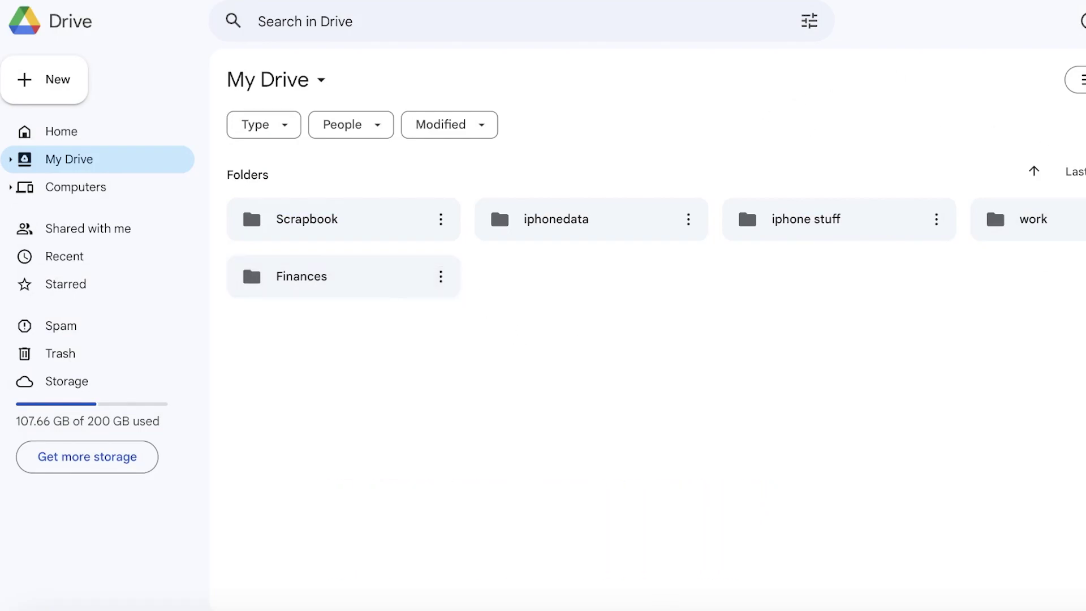
pyautogui.click(93, 186)
pyautogui.click(71, 243)
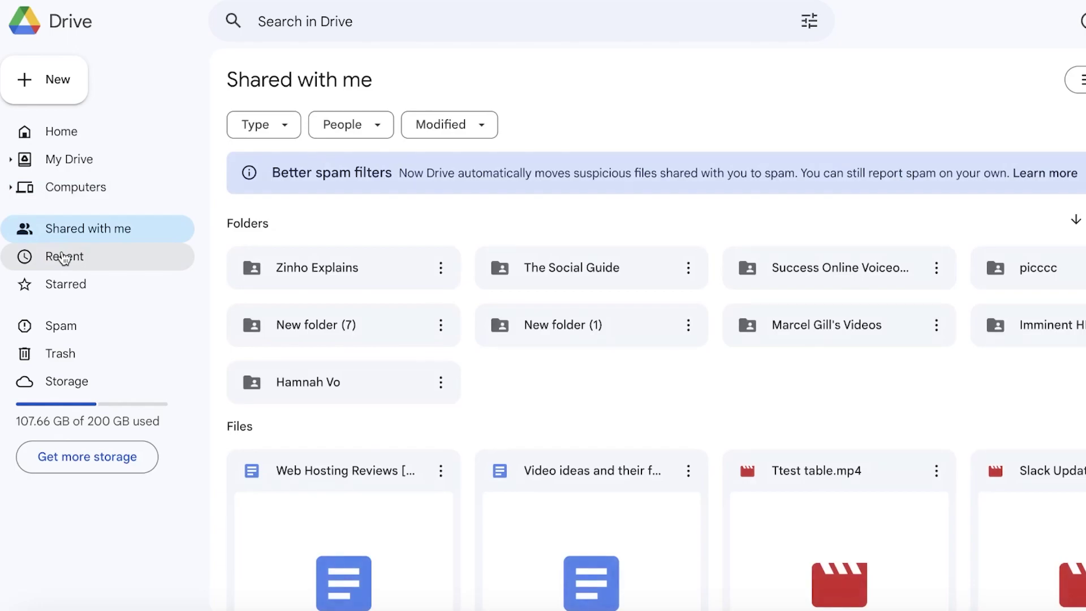
pyautogui.click(69, 192)
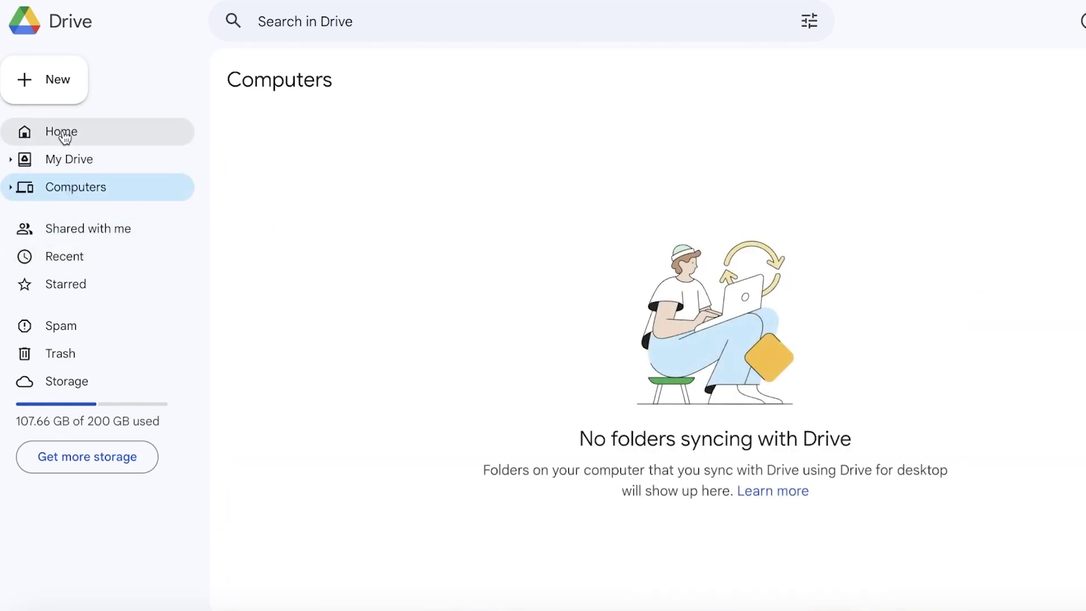
# Return to the Home page and switch its suggestions to Folders
pyautogui.click(62, 133)
pyautogui.click(59, 190)
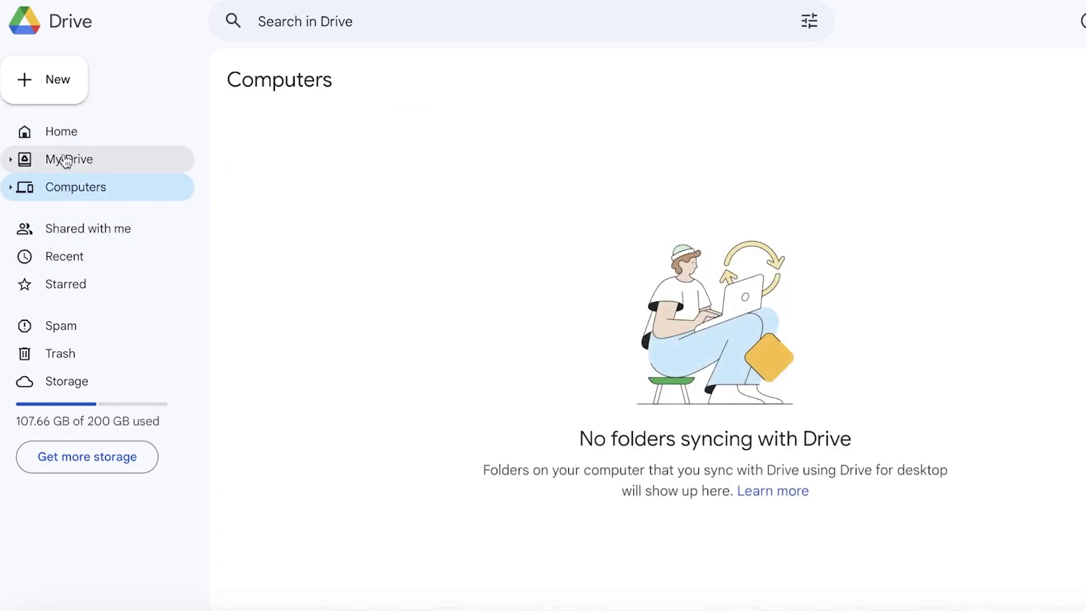
pyautogui.click(64, 132)
pyautogui.click(430, 128)
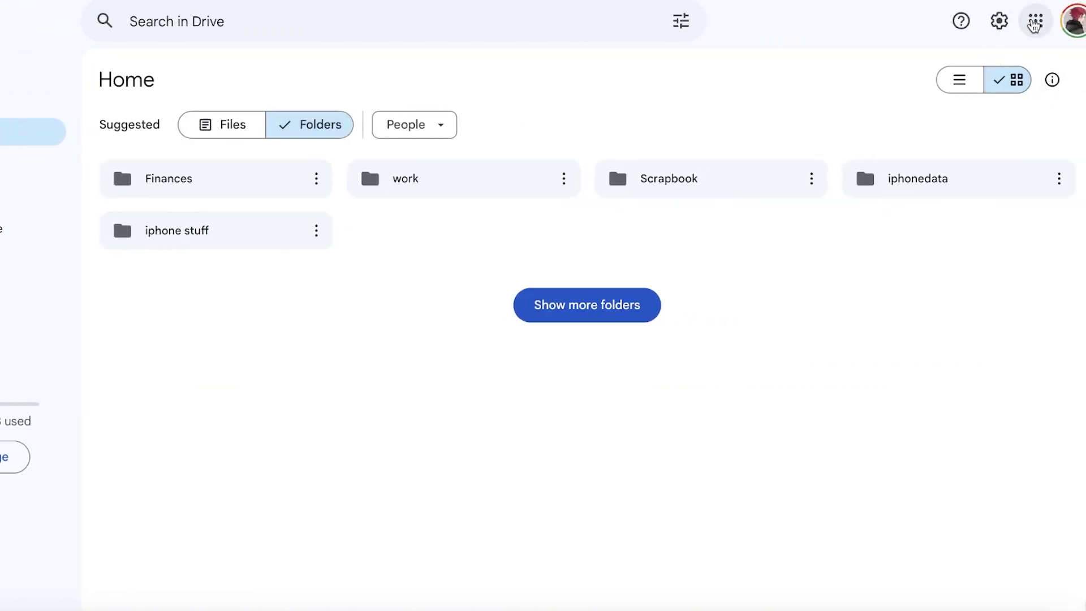
pyautogui.click(1040, 22)
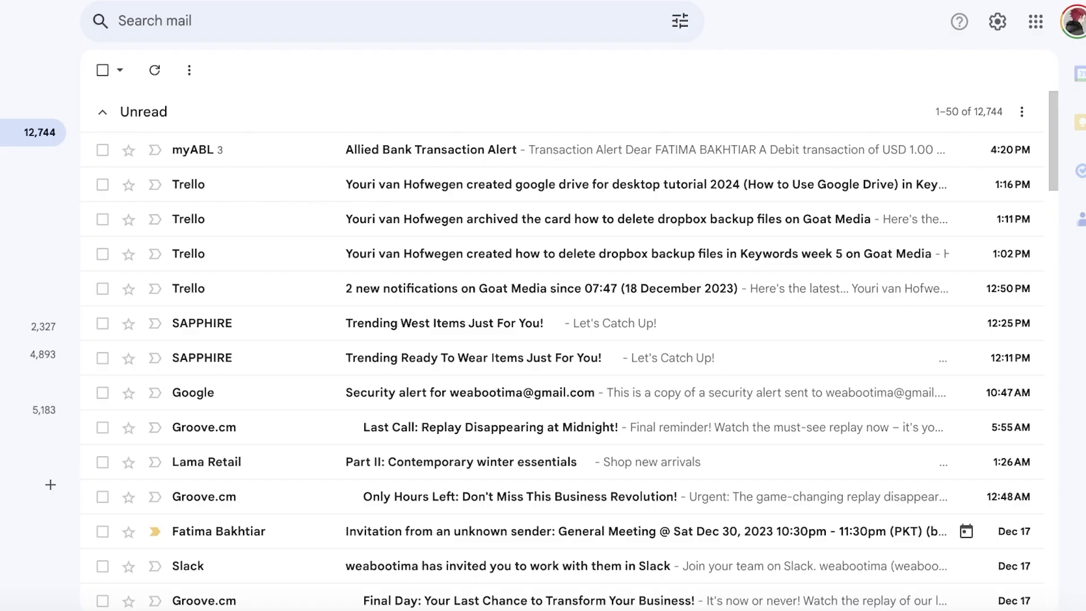
pyautogui.click(1080, 169)
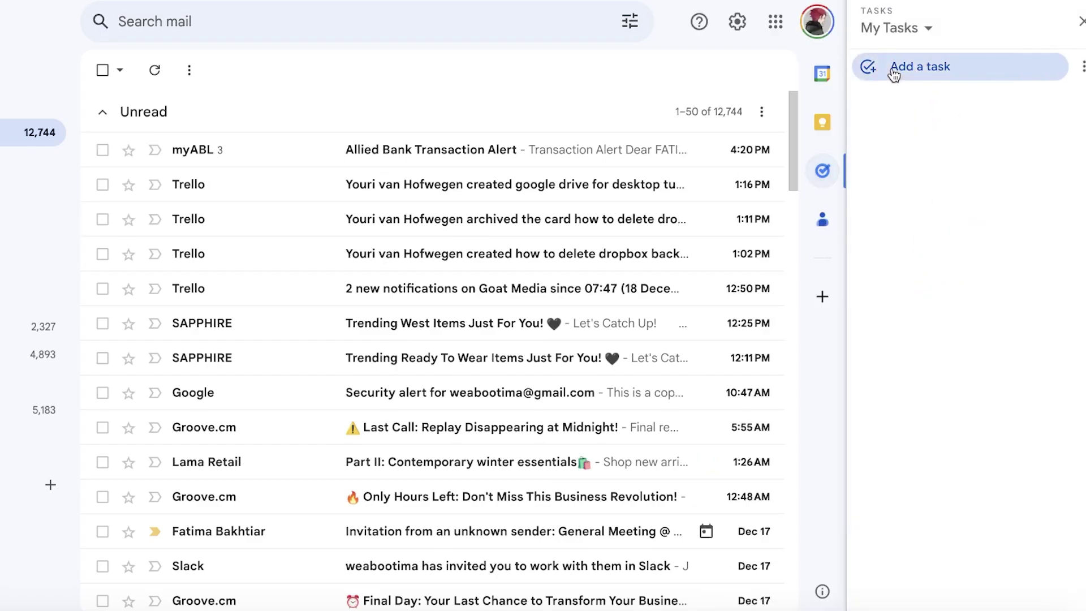
pyautogui.click(905, 67)
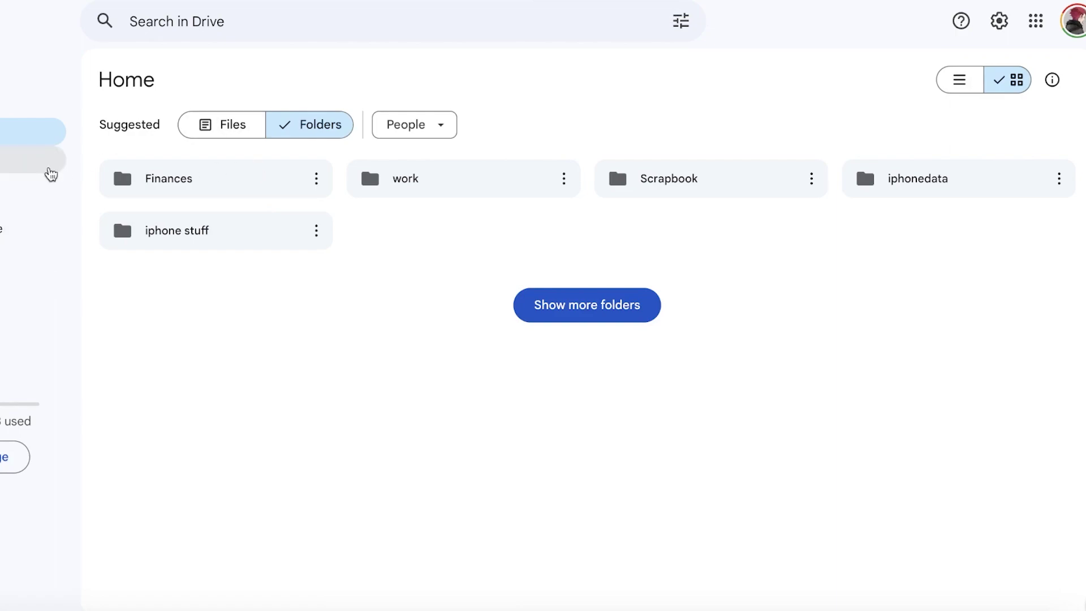
# Open the Finances folder, then its Business Finances subfolder
pyautogui.click(272, 242)
pyautogui.doubleClick(270, 194)
pyautogui.click(234, 407)
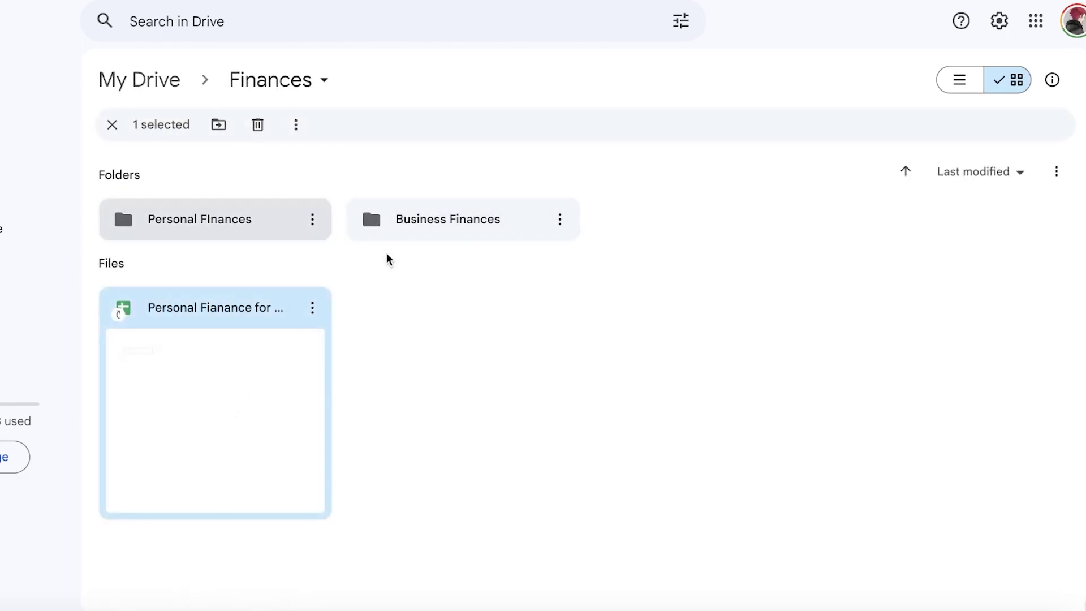
pyautogui.doubleClick(467, 207)
# Select the DINIDORCHESTER image file and view its More actions options
pyautogui.click(261, 312)
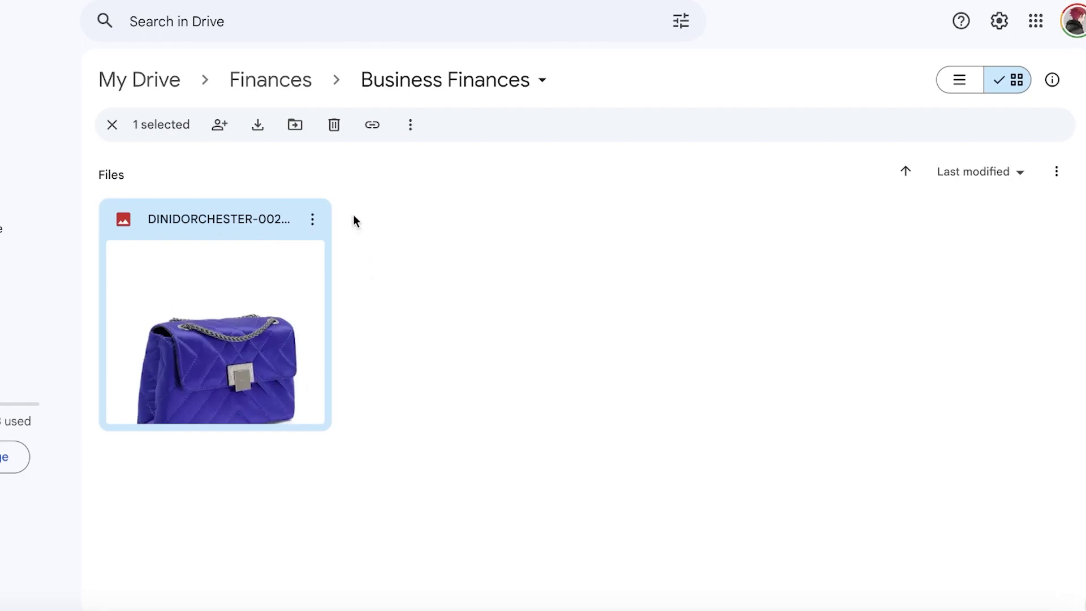
pyautogui.click(410, 124)
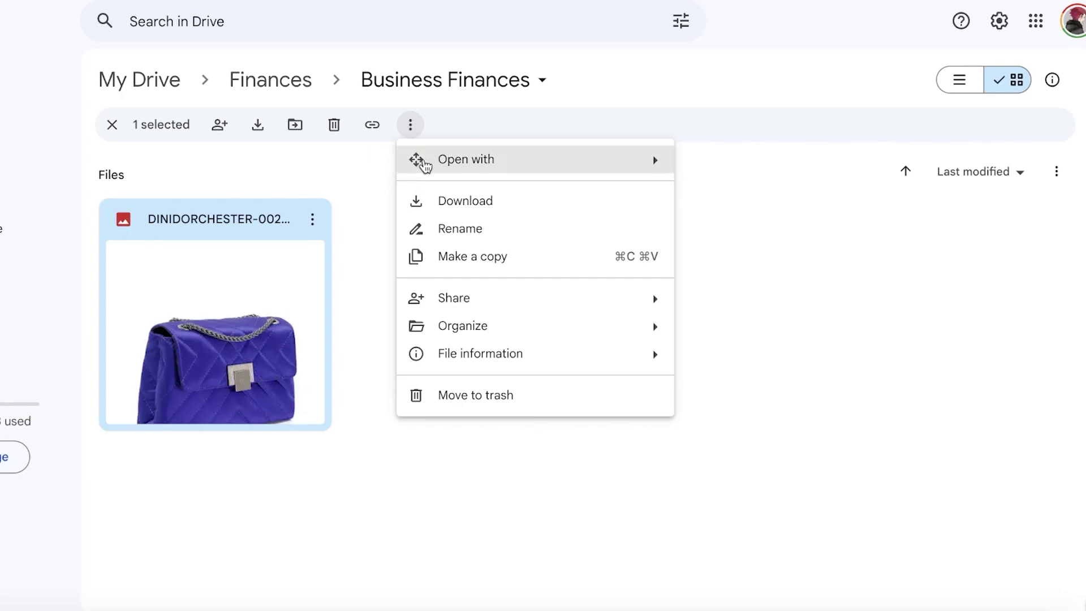
pyautogui.moveTo(432, 164)
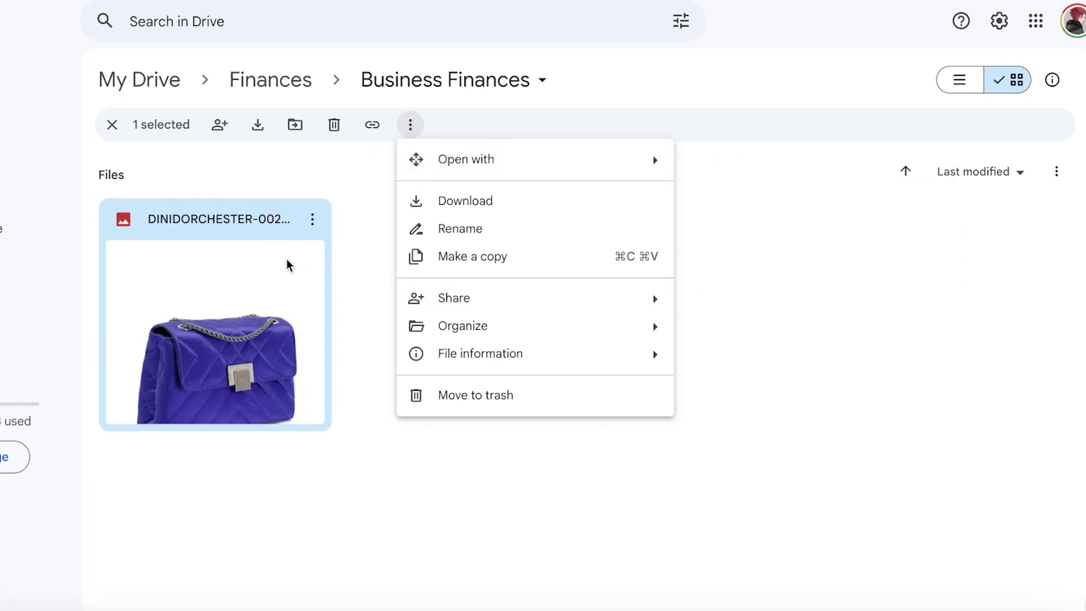
pyautogui.click(333, 174)
pyautogui.click(314, 220)
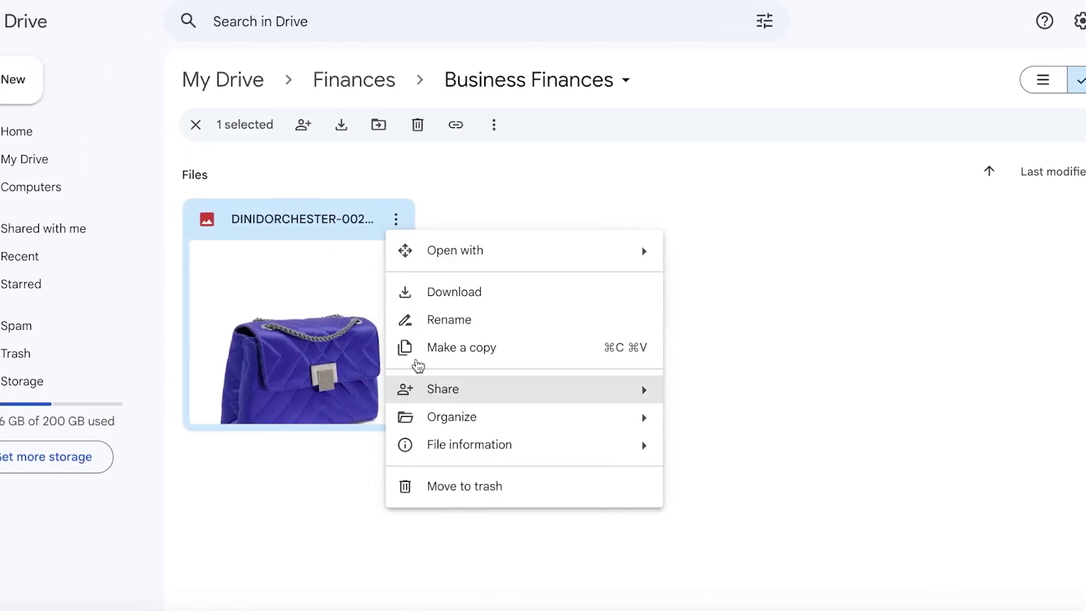
# Browse Starred, then go to My Drive and select the Finances folder
pyautogui.click(28, 283)
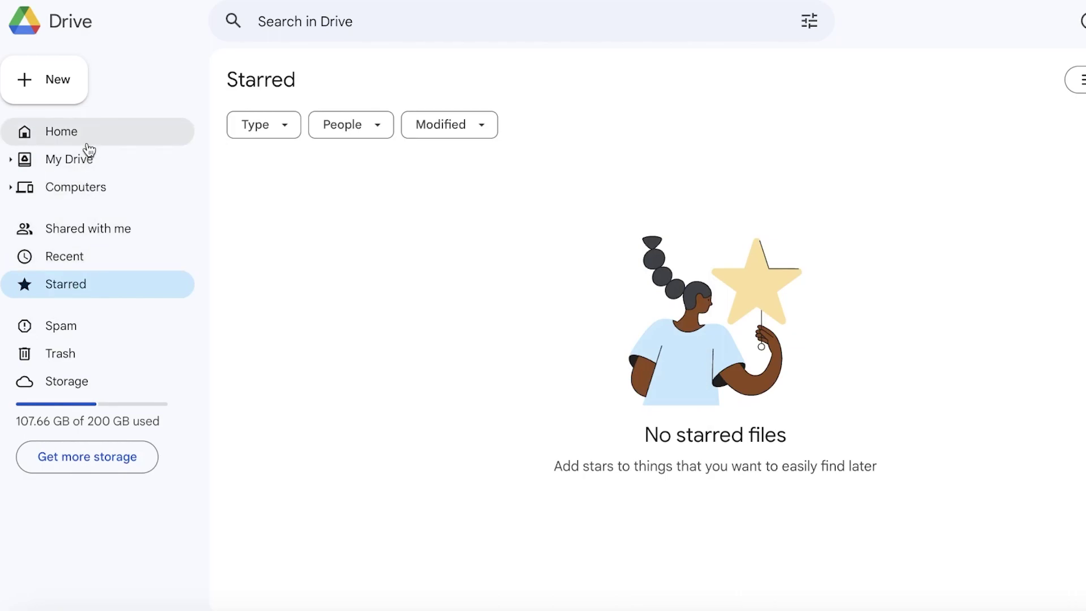
pyautogui.click(76, 159)
pyautogui.click(419, 293)
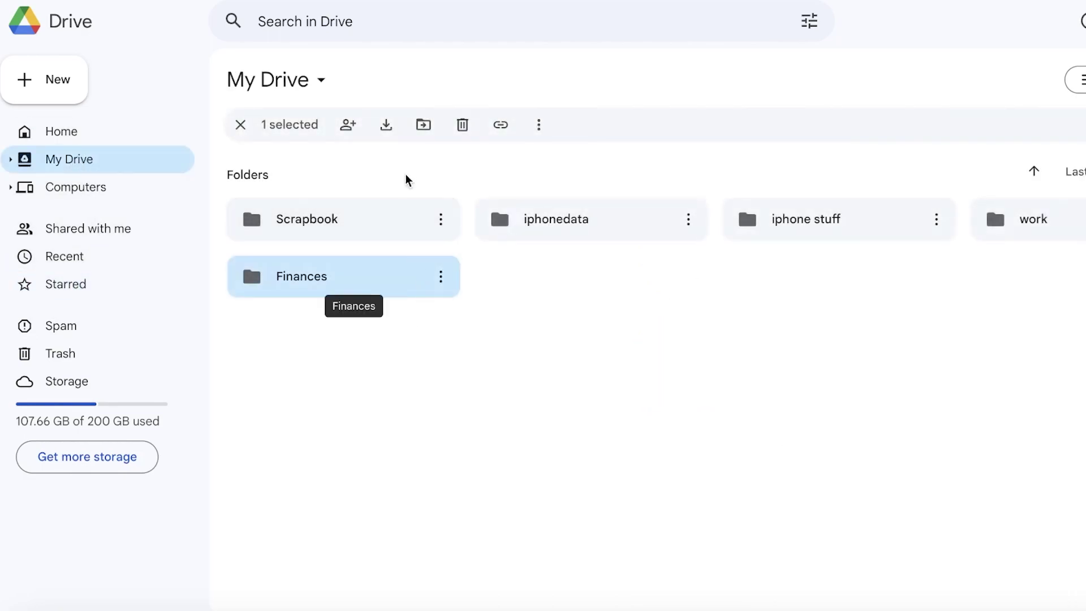
pyautogui.click(540, 124)
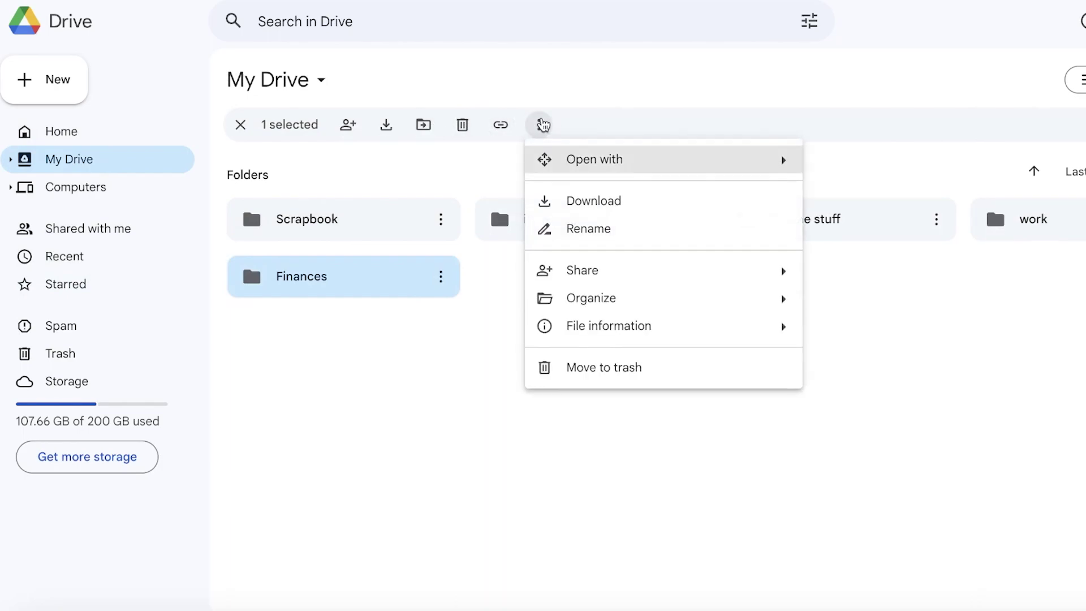
pyautogui.click(970, 364)
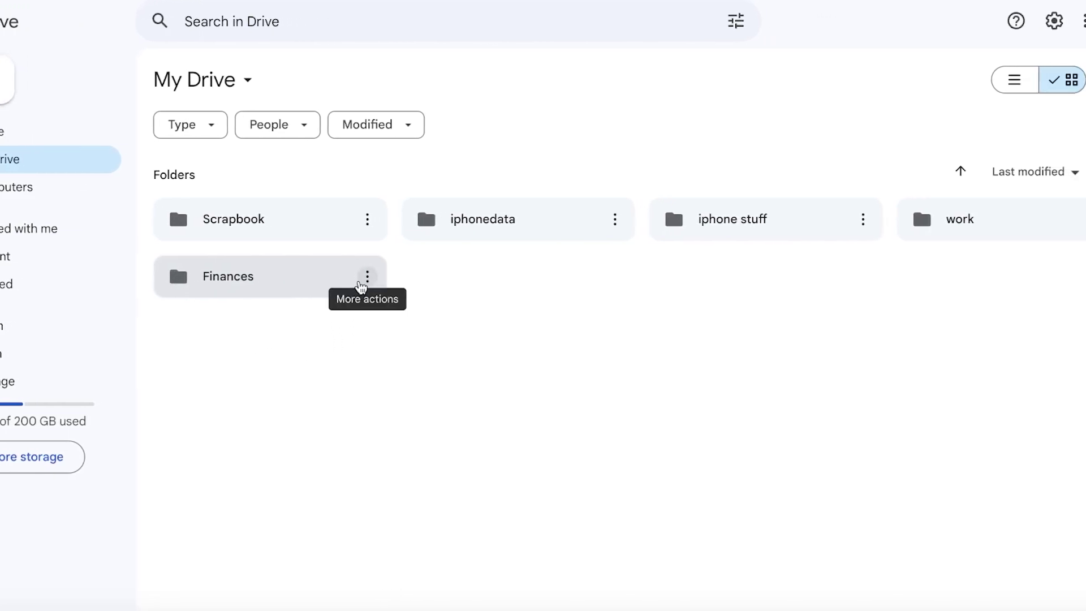
# Reselect Finances and open its Share dialog from the selection toolbar
pyautogui.click(360, 286)
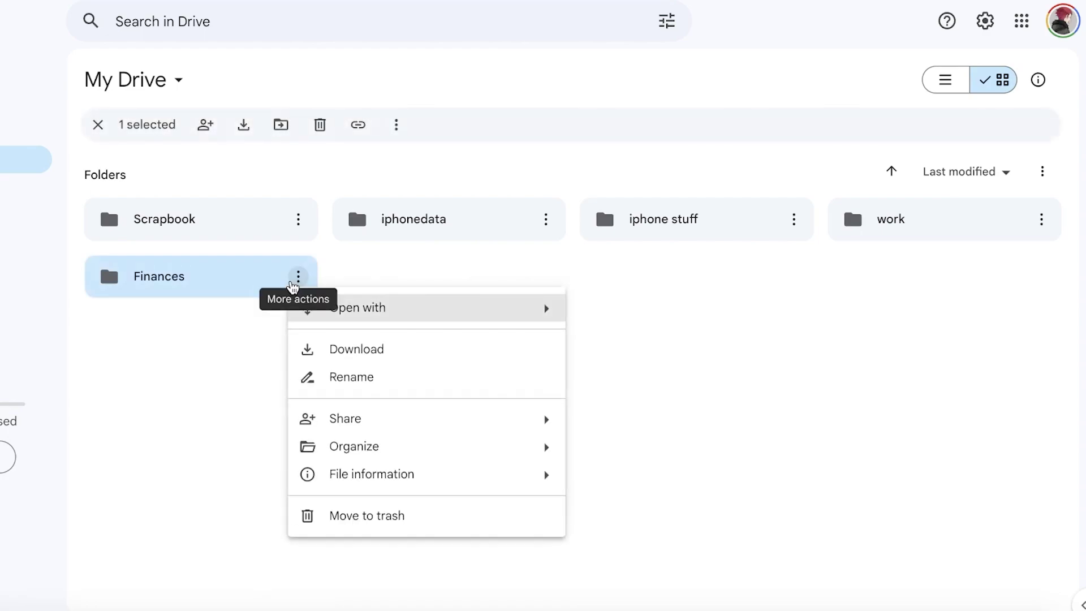
pyautogui.click(108, 361)
pyautogui.click(160, 292)
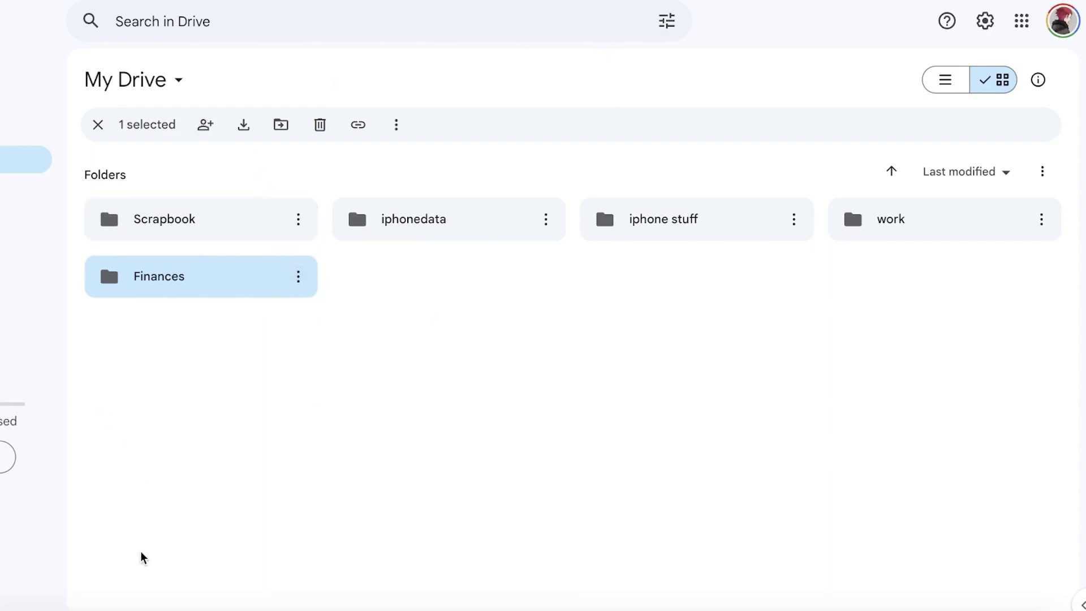
pyautogui.click(206, 126)
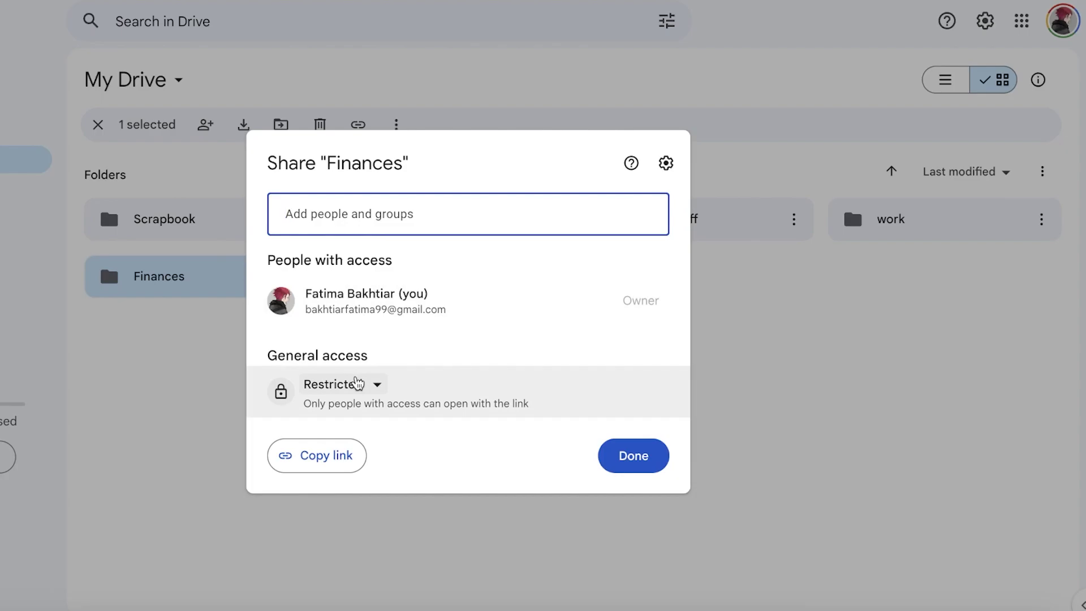
pyautogui.click(356, 384)
pyautogui.click(378, 388)
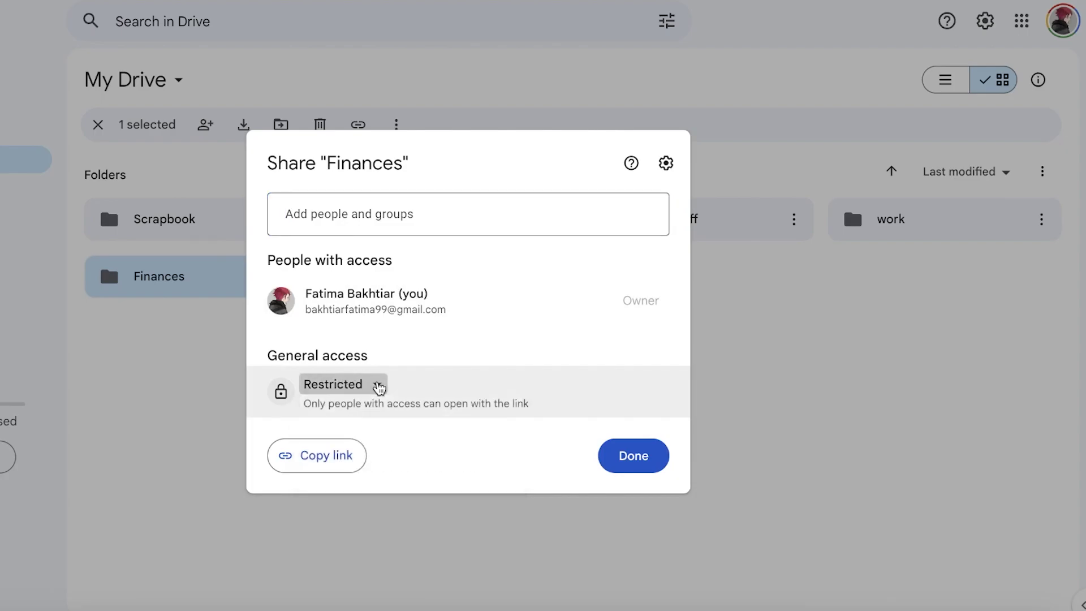
pyautogui.click(446, 220)
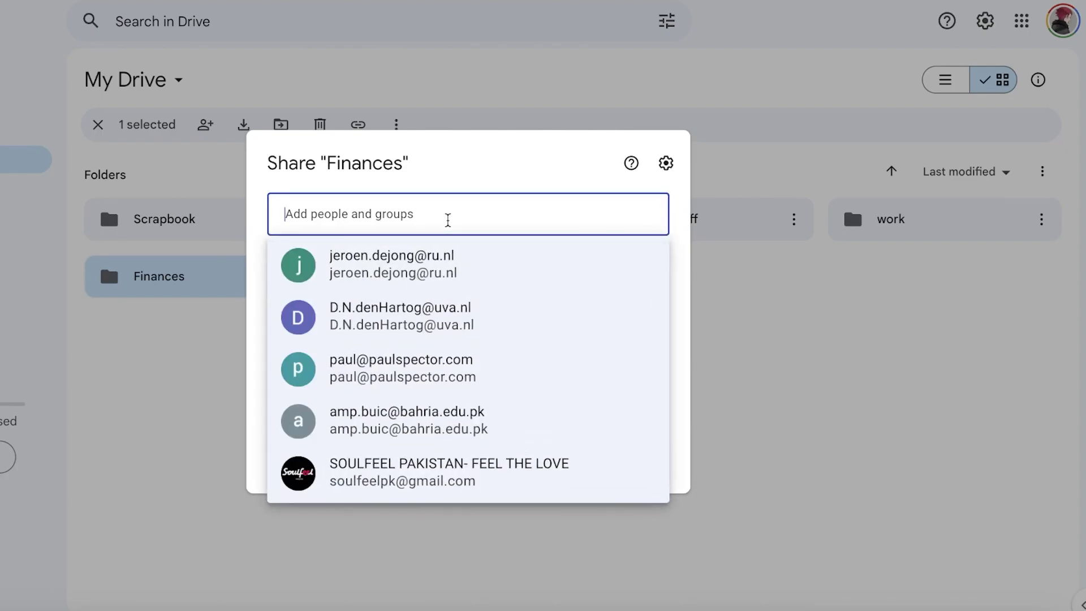
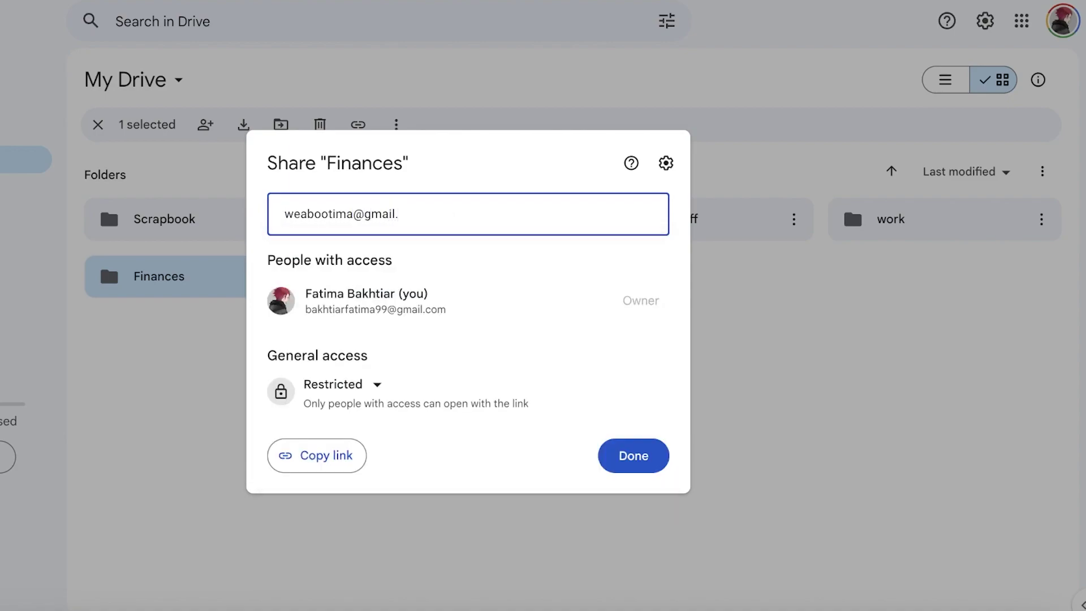
pyautogui.press('Return')
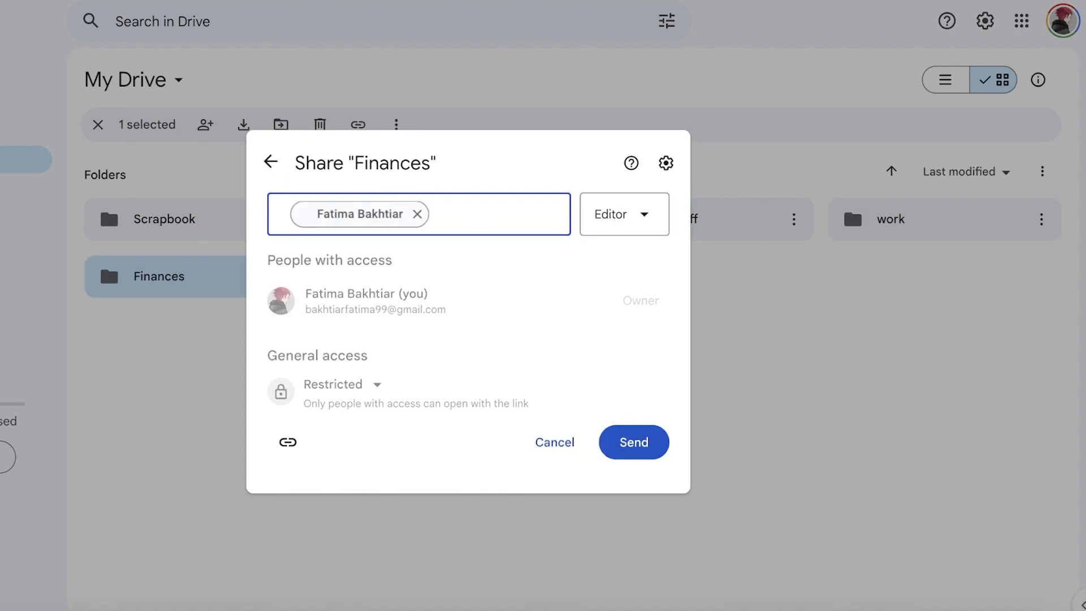
pyautogui.click(654, 225)
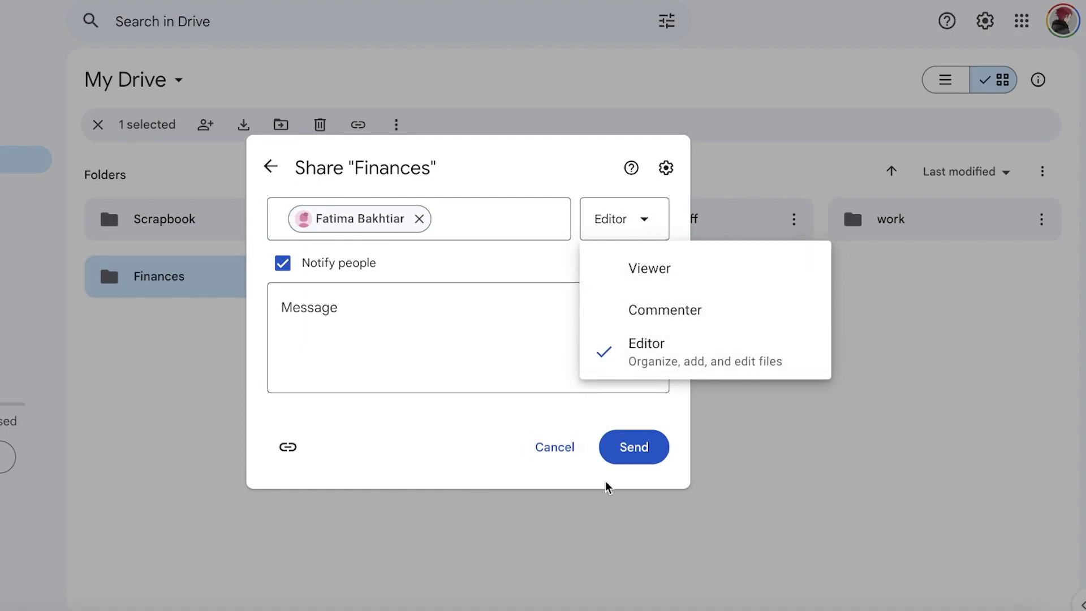
pyautogui.click(272, 166)
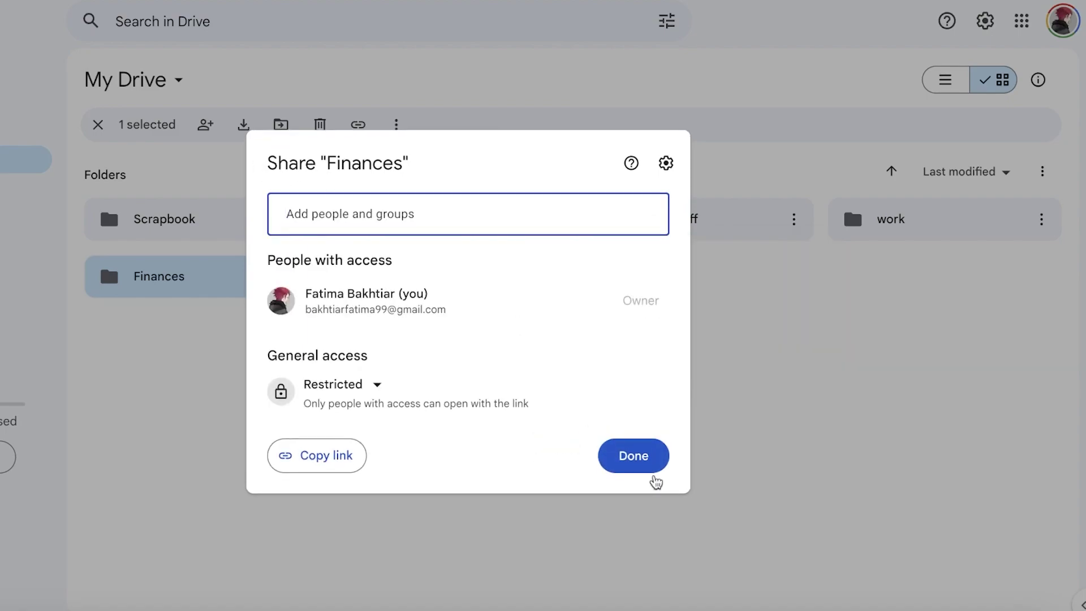
# Copy the Finances link and set general access to Anyone with the link
pyautogui.click(611, 461)
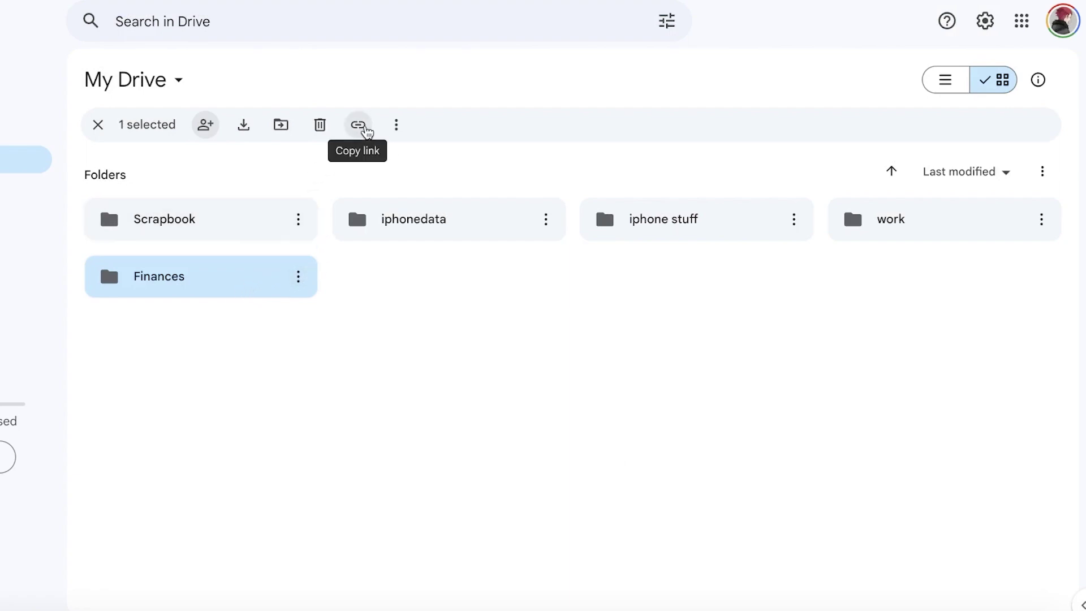
pyautogui.click(365, 129)
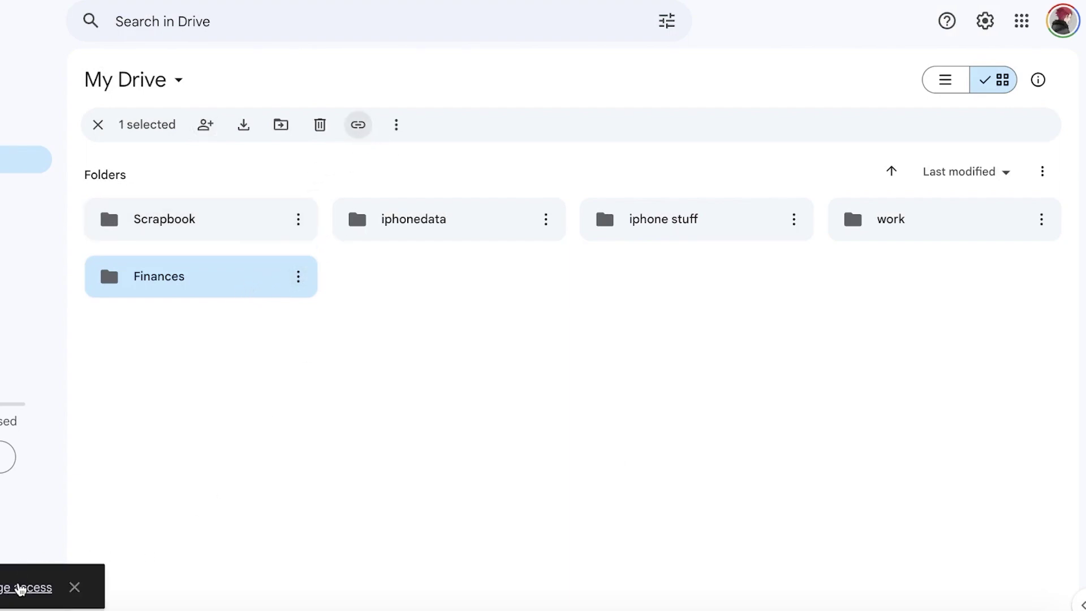
pyautogui.click(17, 589)
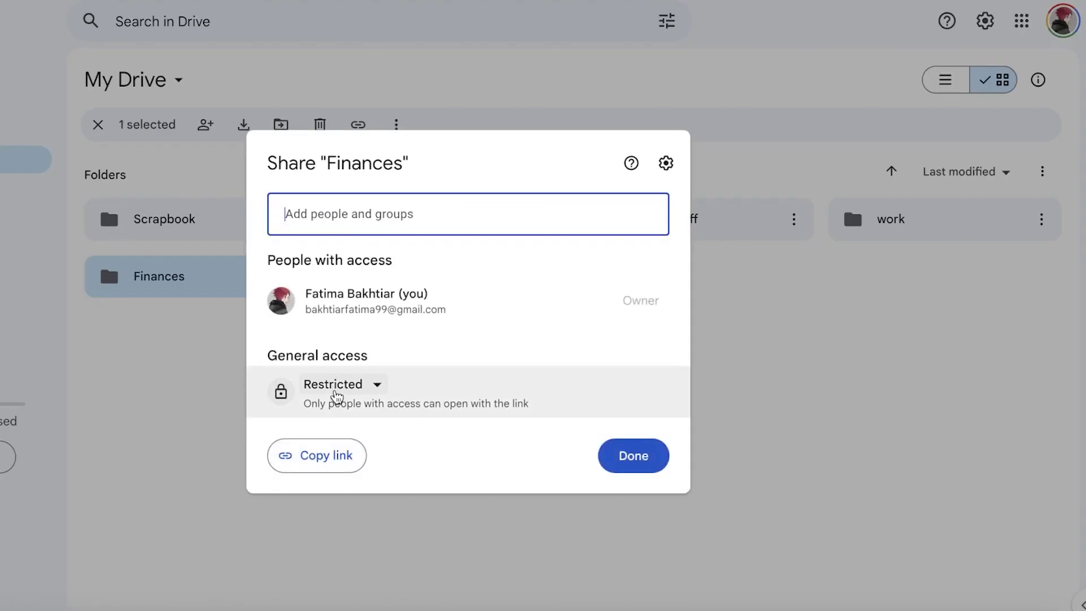
pyautogui.click(342, 386)
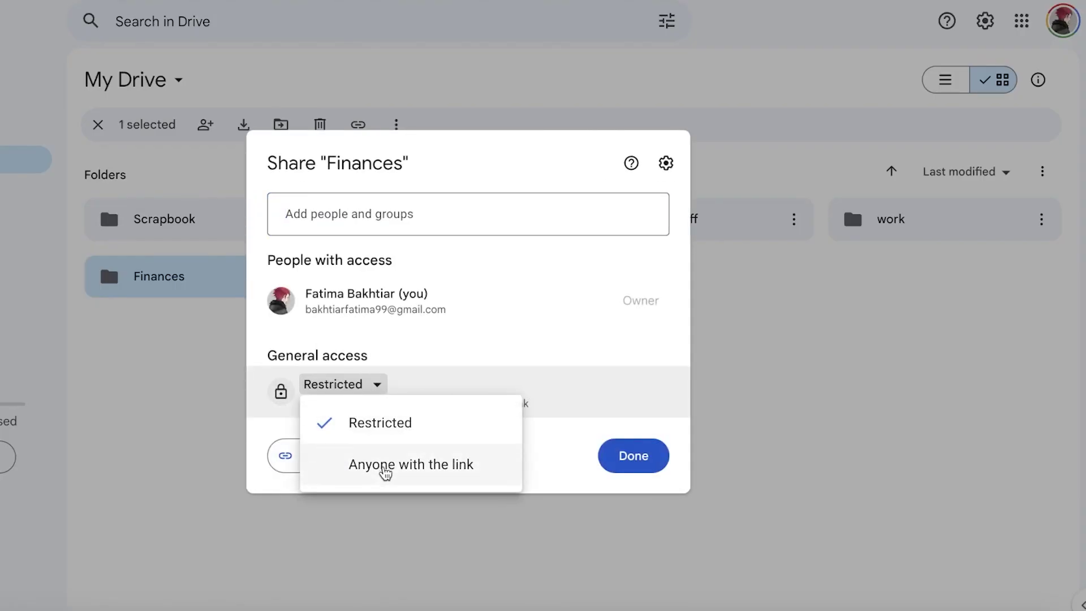
pyautogui.click(385, 467)
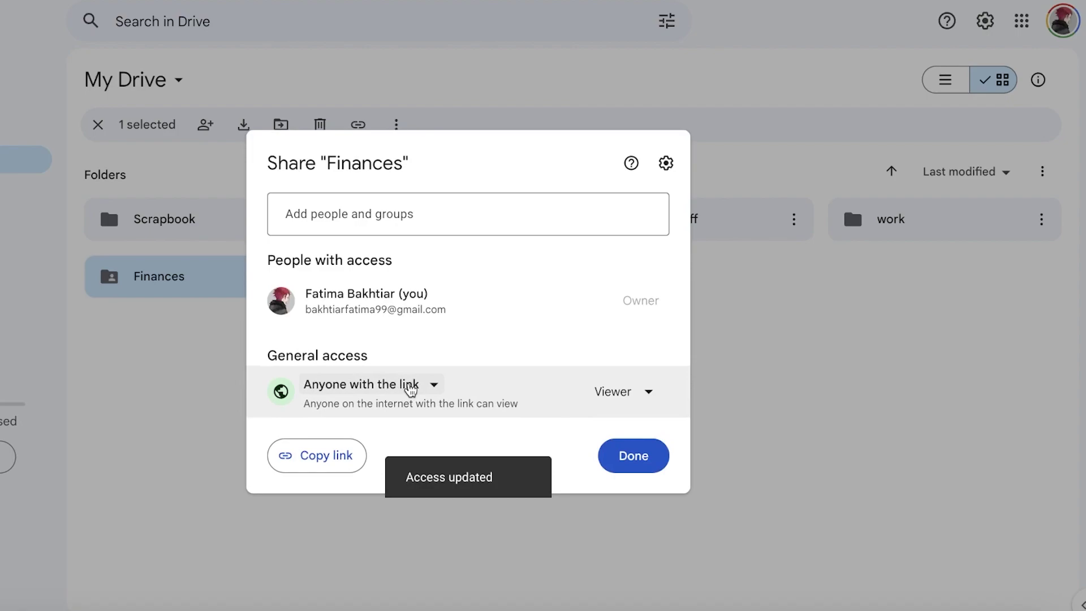
# Change the link visitors' role from Commenter to Editor and confirm with Done
pyautogui.click(621, 396)
pyautogui.click(650, 501)
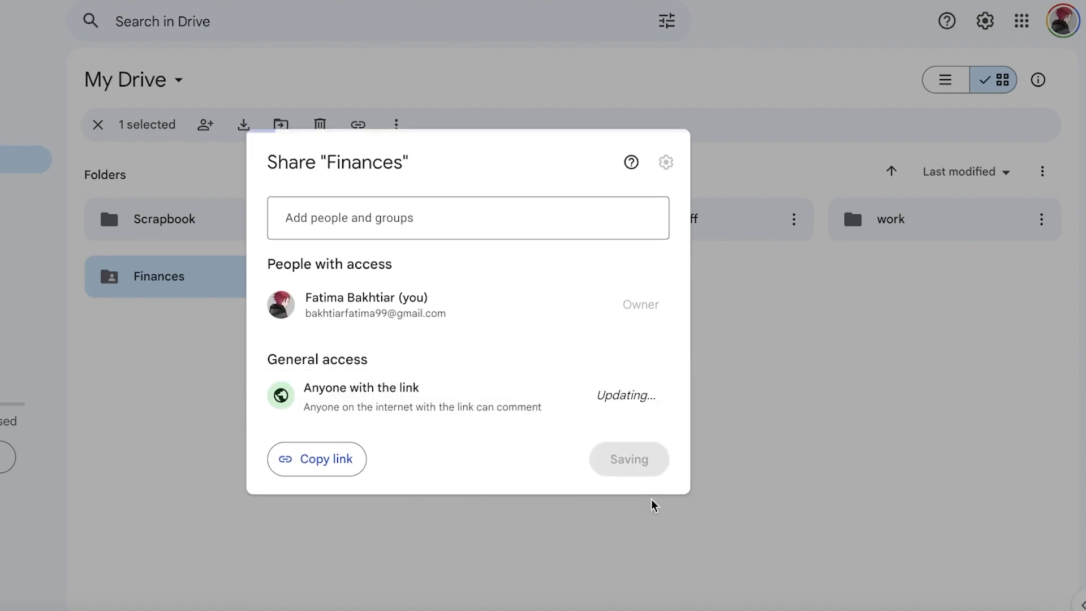
pyautogui.click(625, 399)
pyautogui.click(629, 543)
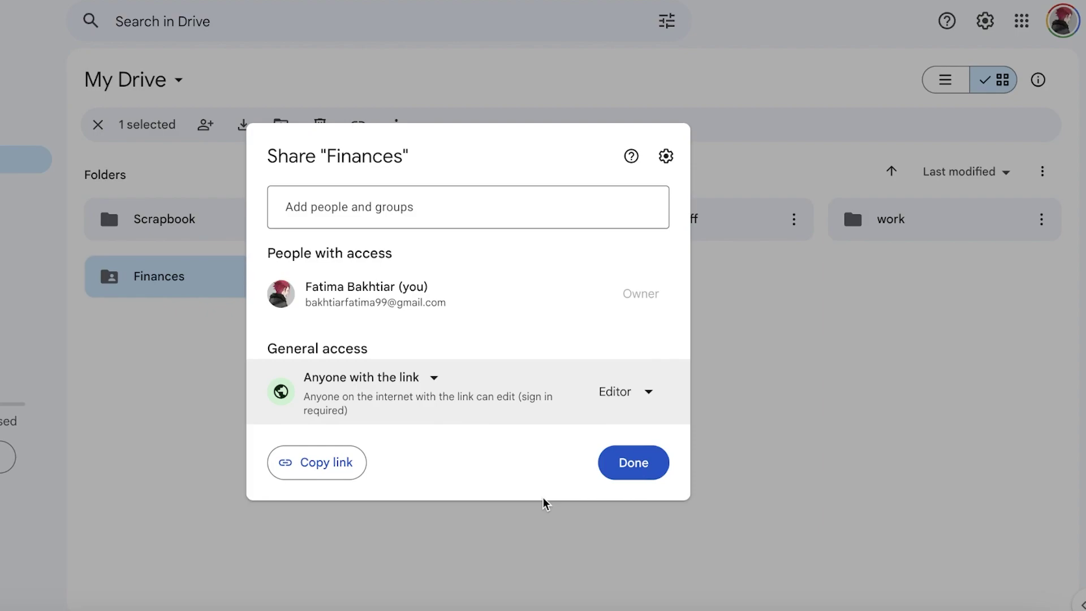
pyautogui.click(616, 473)
# Colour the Finances folder orange via Organize > Folder color
pyautogui.click(402, 354)
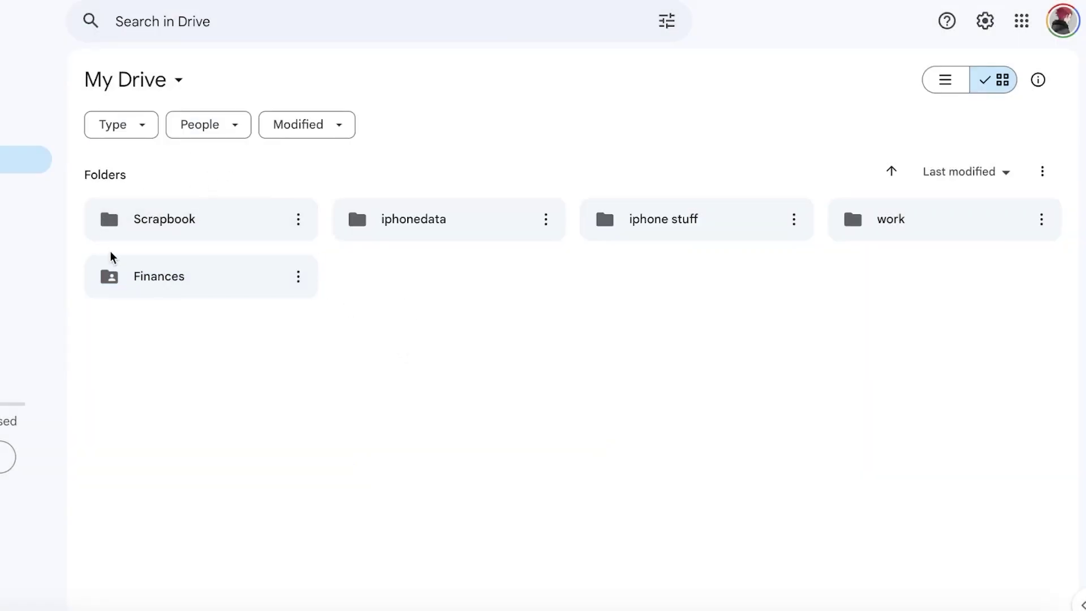
pyautogui.click(125, 265)
pyautogui.click(400, 124)
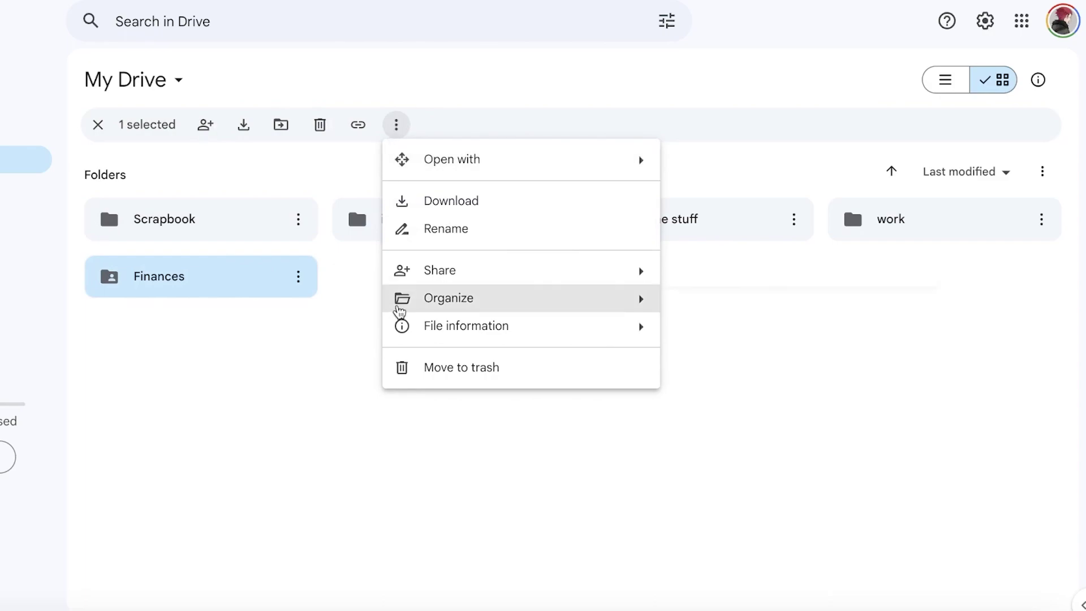
pyautogui.moveTo(399, 313)
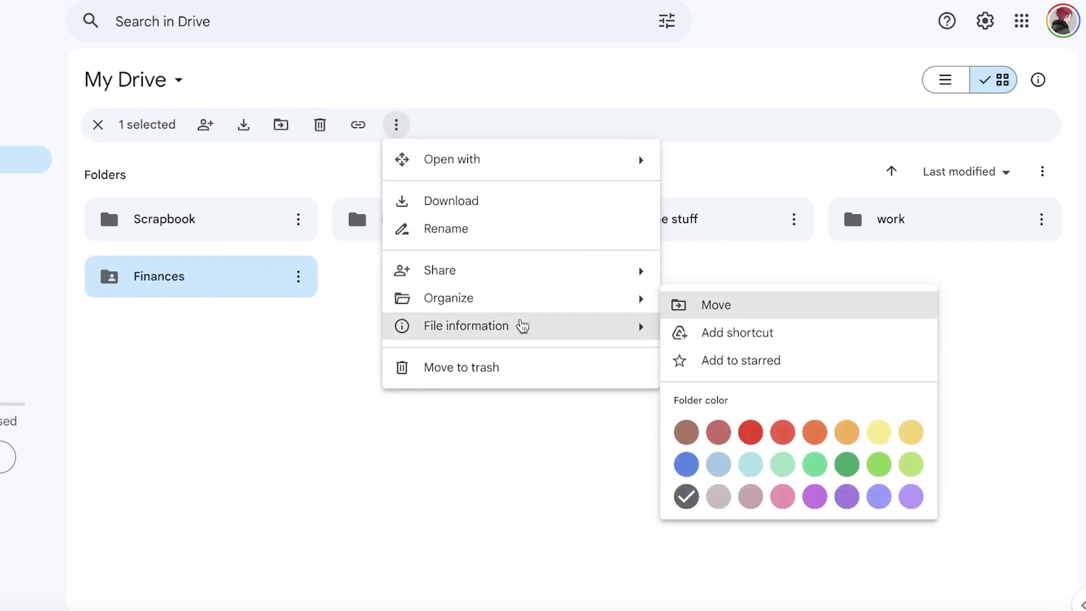
pyautogui.click(809, 431)
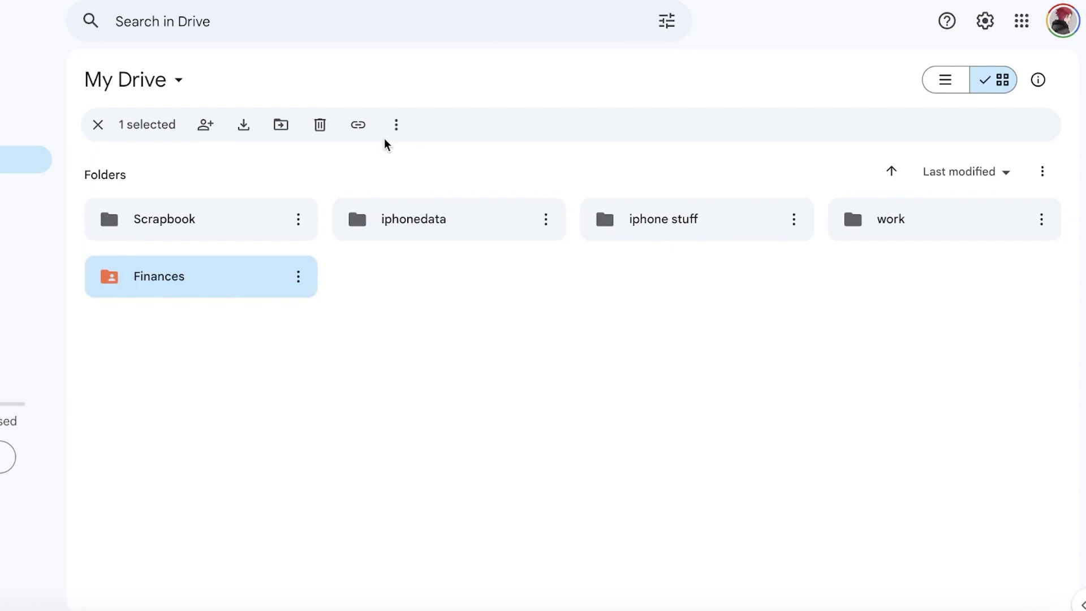
# Recolour the Finances folder red, then purple
pyautogui.click(300, 277)
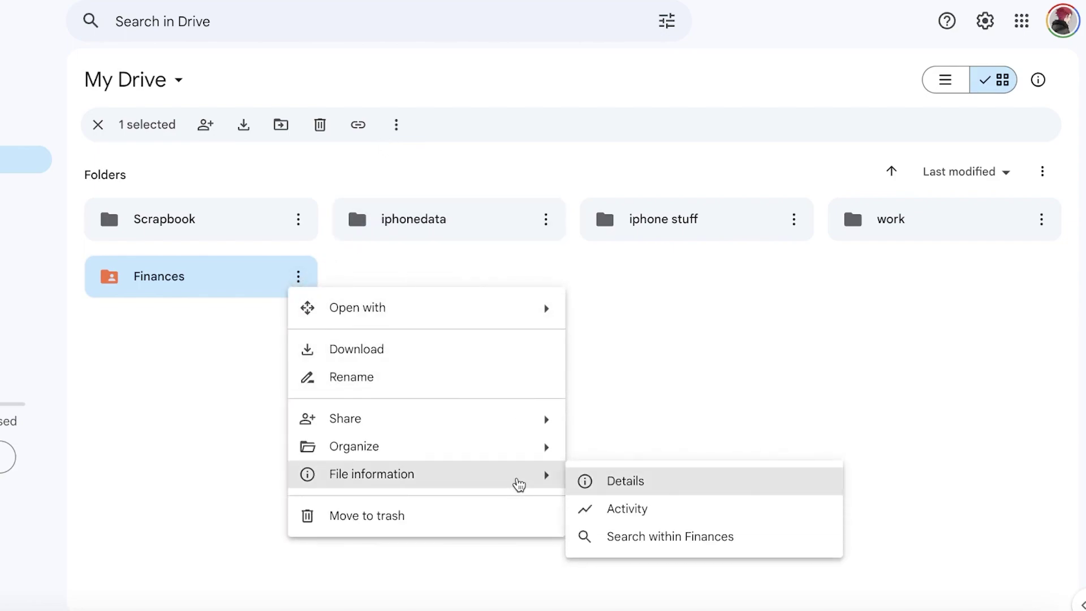
pyautogui.moveTo(536, 455)
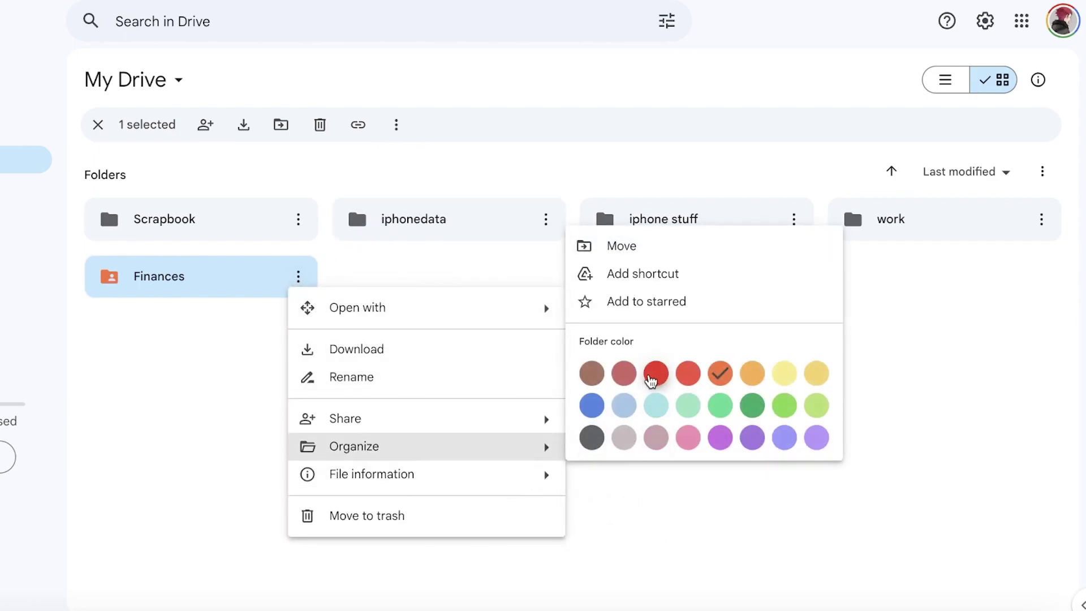
pyautogui.click(653, 375)
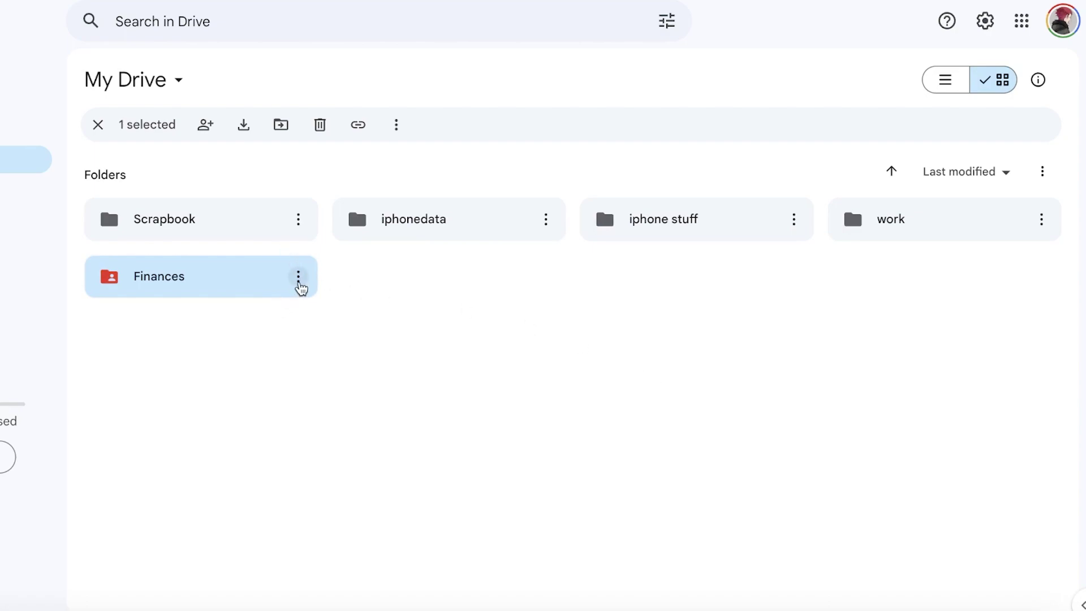
pyautogui.click(298, 278)
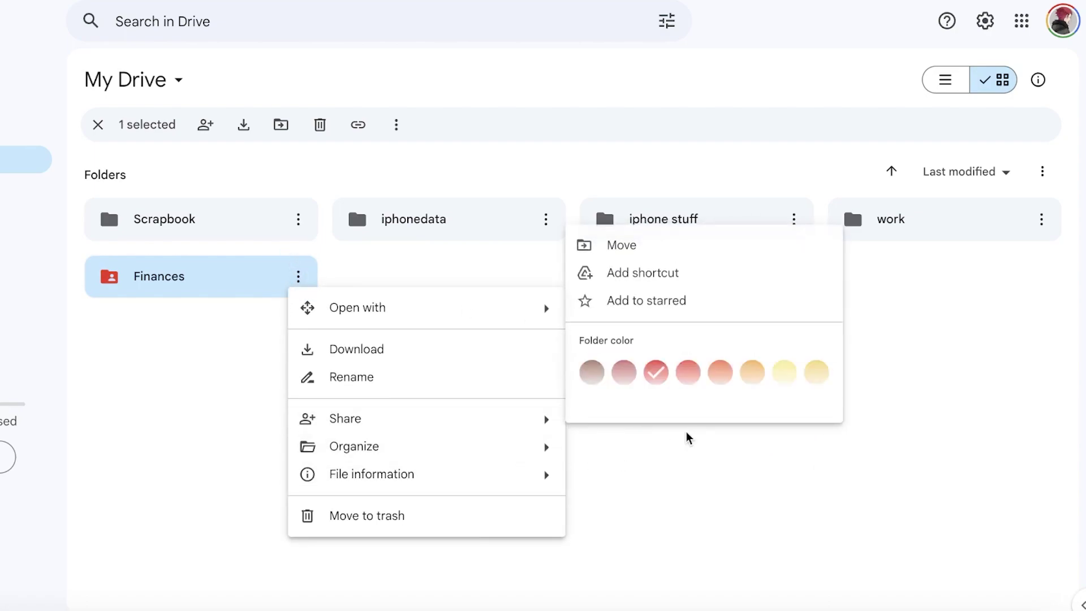
pyautogui.moveTo(509, 446)
pyautogui.click(721, 441)
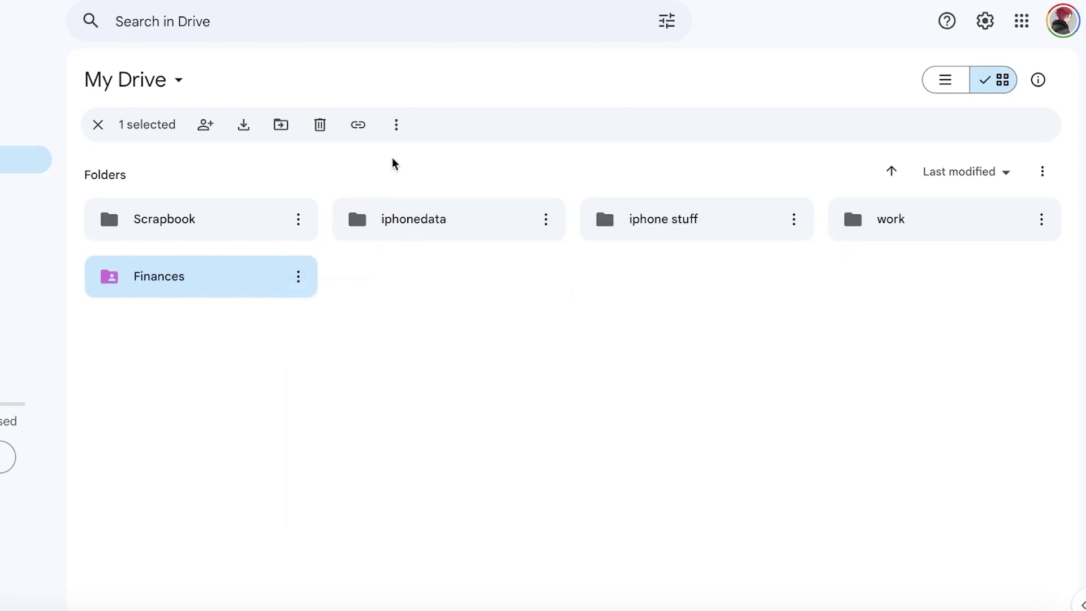
pyautogui.click(396, 124)
pyautogui.moveTo(423, 280)
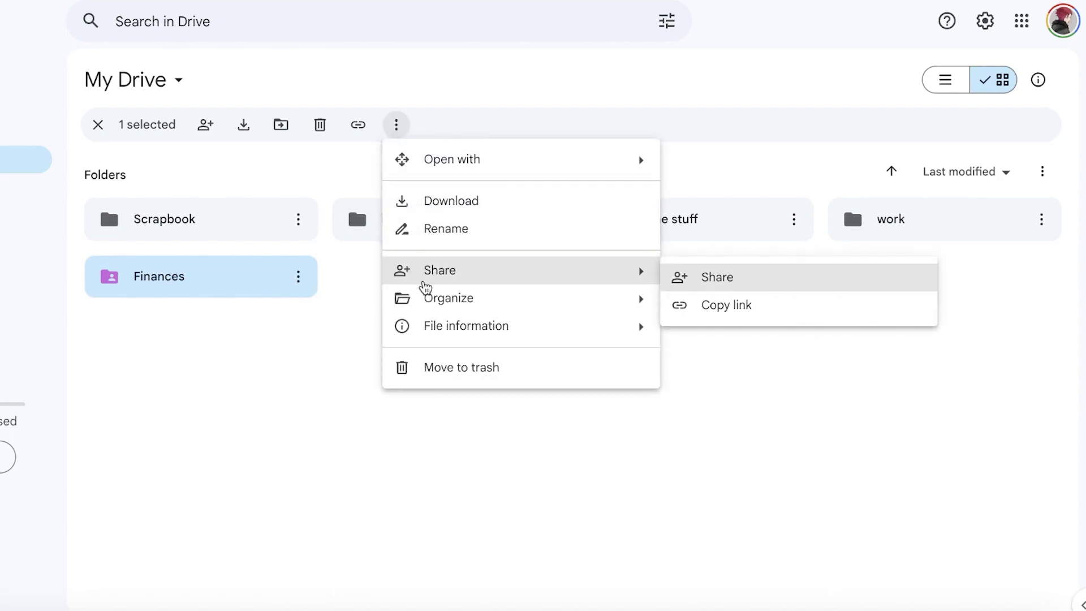
pyautogui.moveTo(441, 334)
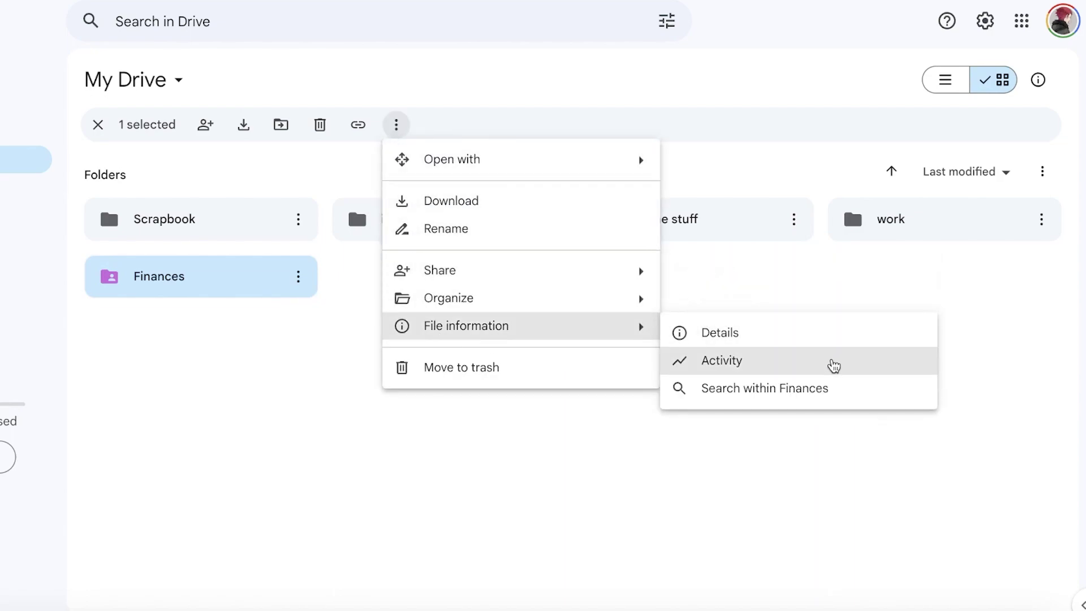
pyautogui.click(831, 362)
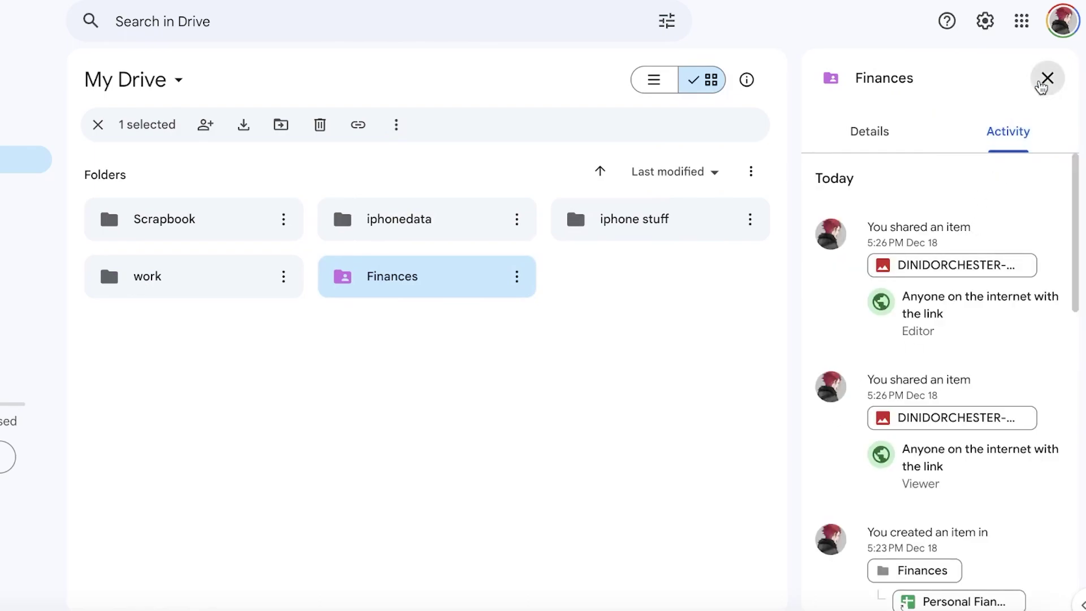
pyautogui.click(1047, 78)
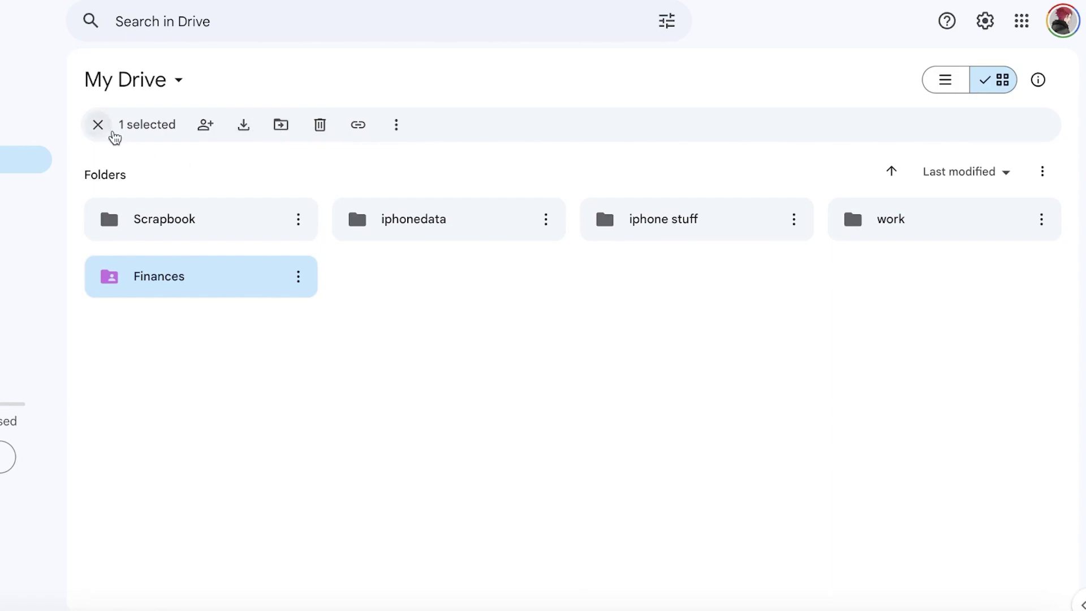
pyautogui.click(108, 131)
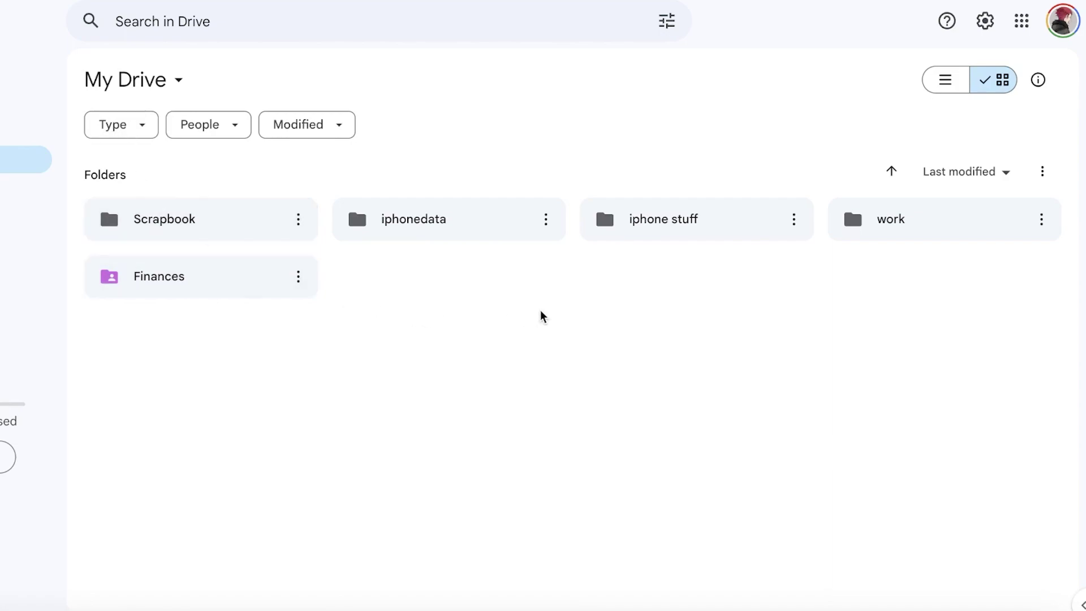